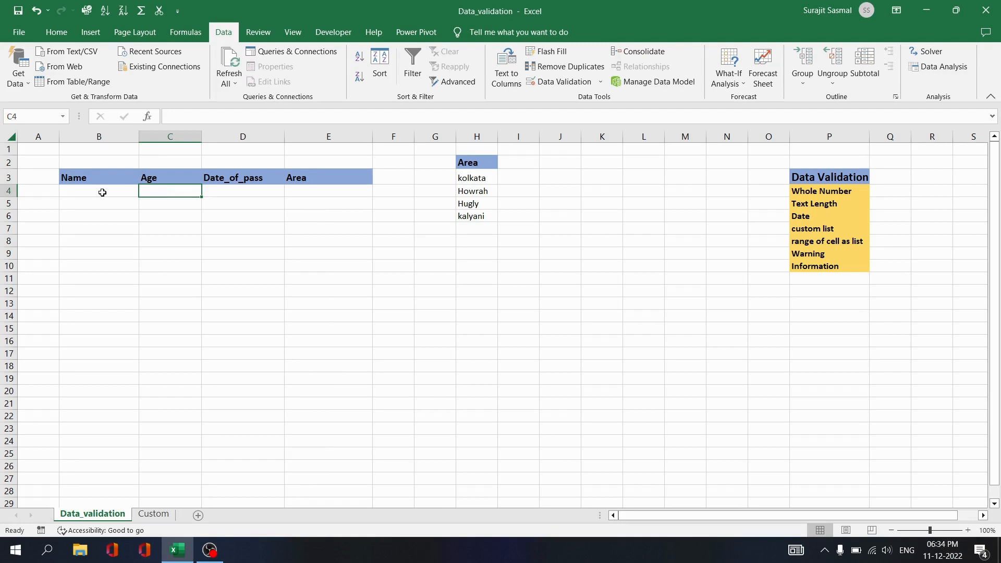
Look over cells in the Name, Age, Date_of_pass and Area columns.
{"action": "left_click", "coordinate": [102, 192]}
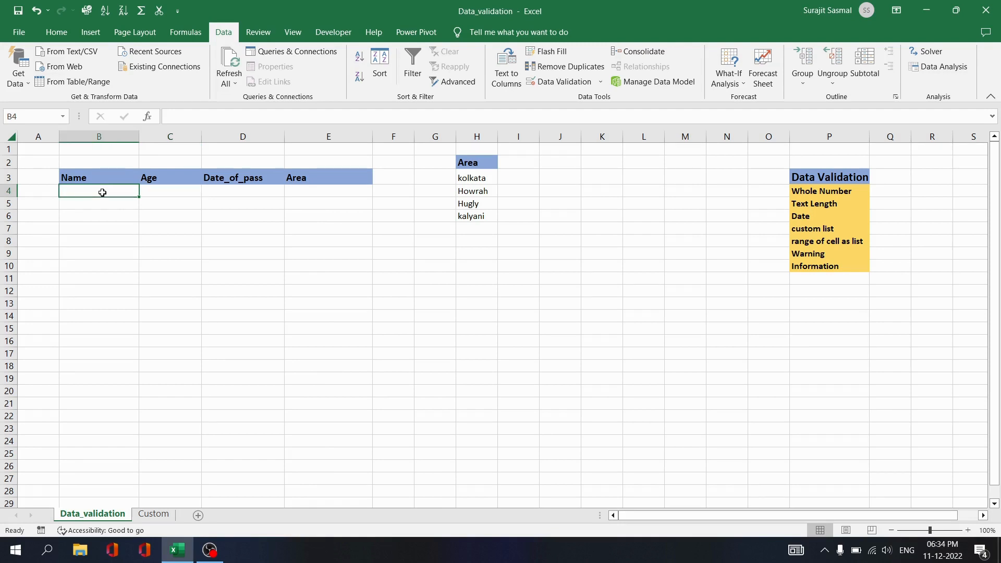
{"action": "left_click", "coordinate": [98, 213]}
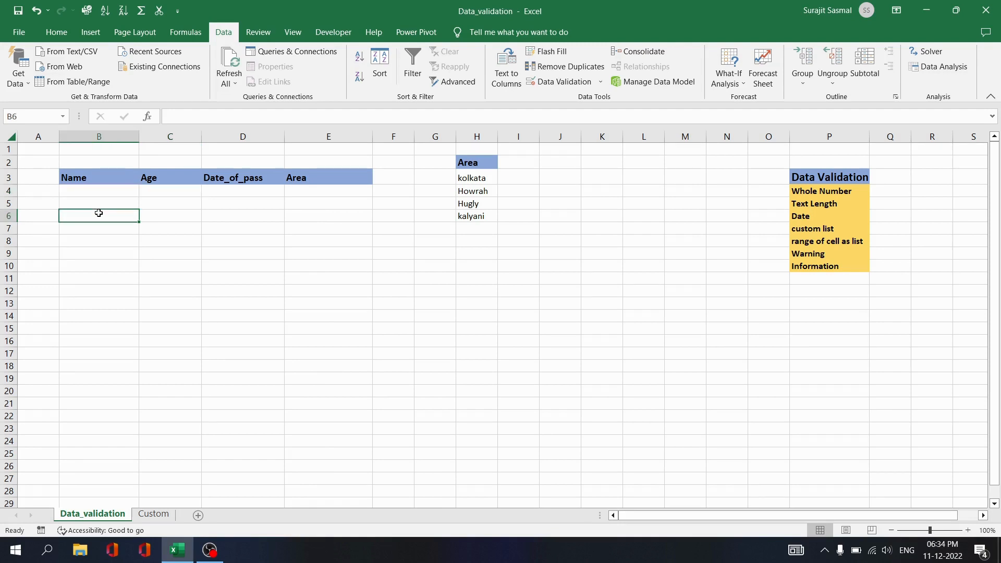
{"action": "left_click", "coordinate": [109, 190]}
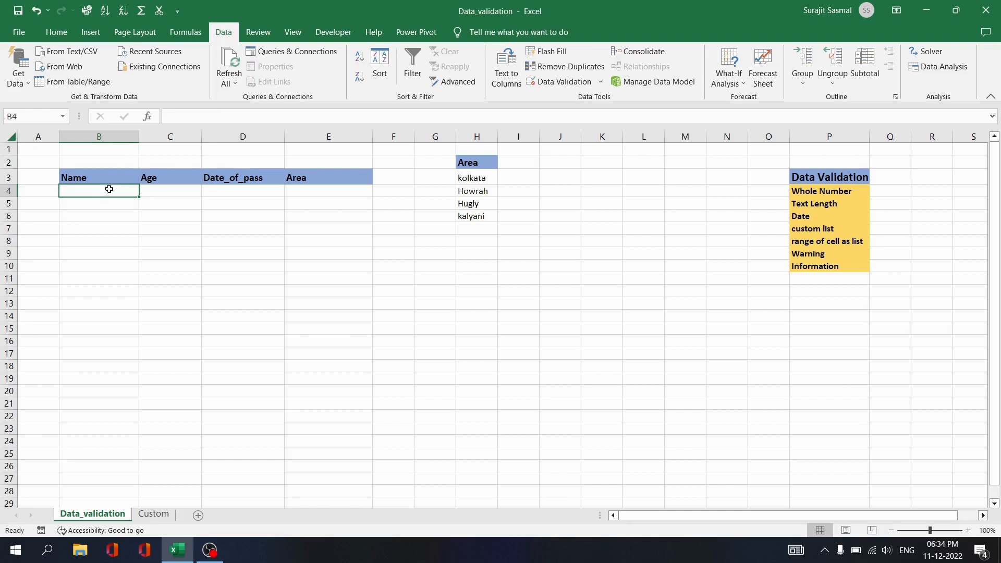
{"action": "left_click", "coordinate": [164, 189]}
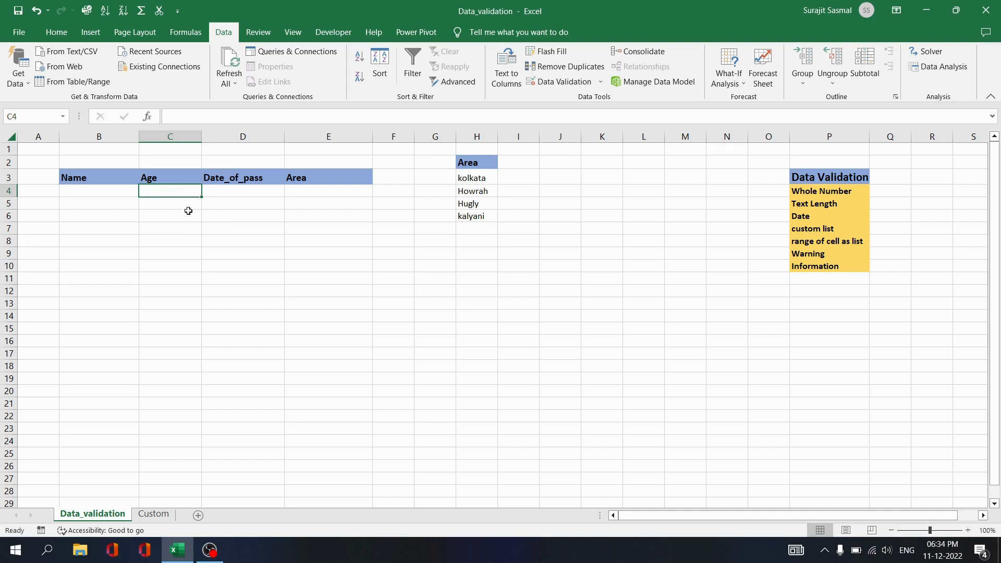
{"action": "left_click", "coordinate": [251, 191]}
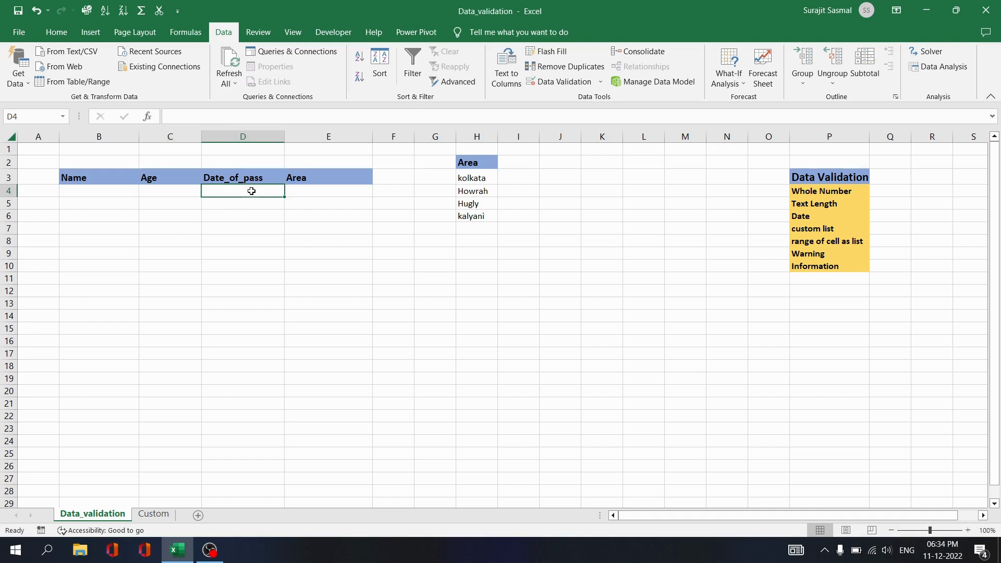
{"action": "left_click", "coordinate": [251, 224]}
{"action": "left_click", "coordinate": [316, 190]}
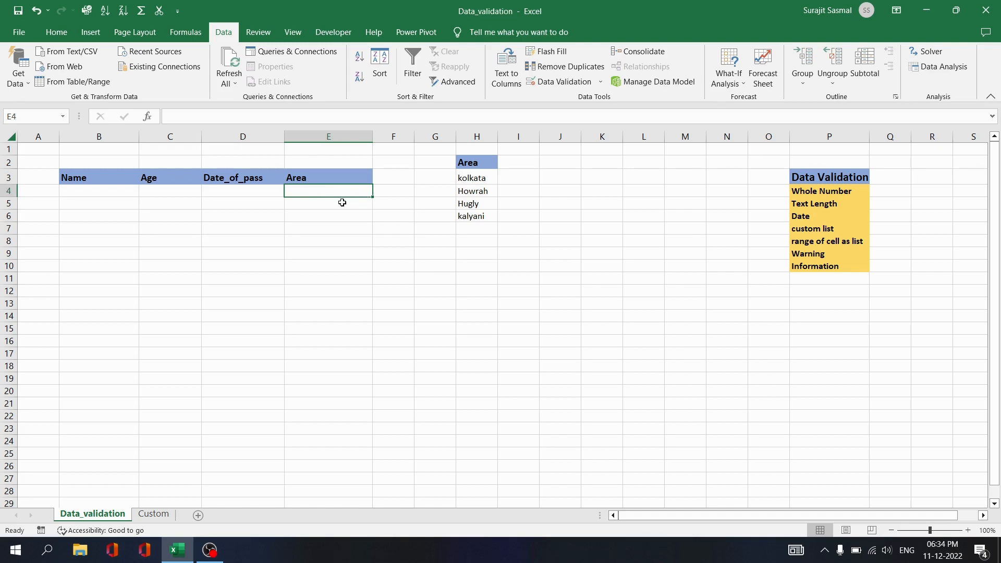
{"action": "left_click", "coordinate": [338, 214]}
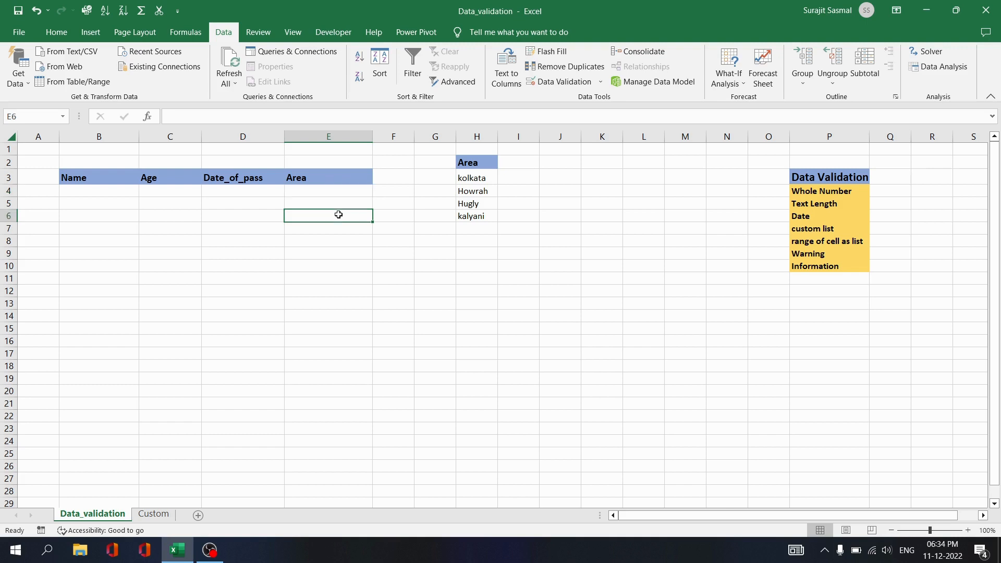
{"action": "left_click", "coordinate": [237, 218]}
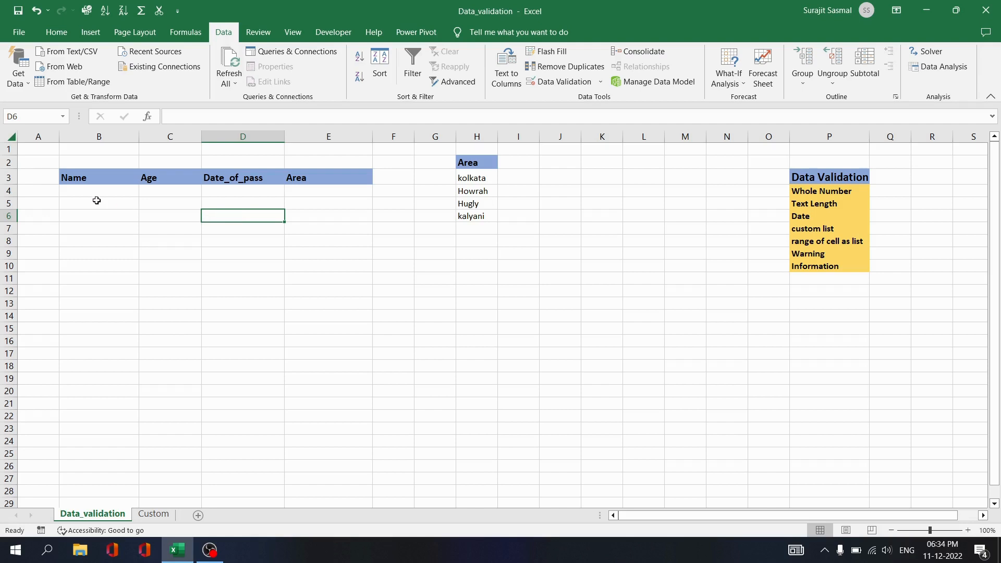
{"action": "left_click", "coordinate": [185, 194]}
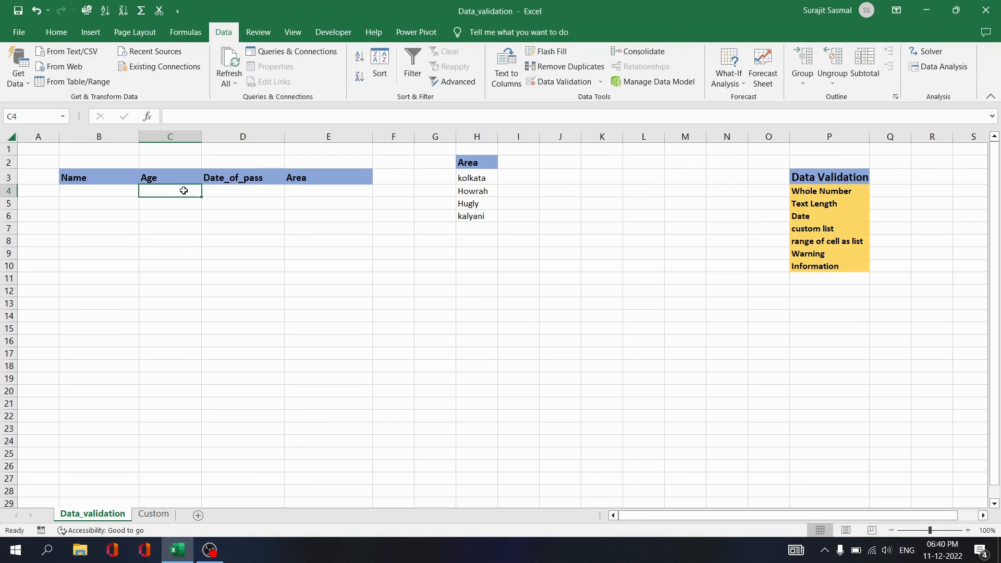
Allow only whole numbers from 18 to 30 in Age cells C4:C13.
{"action": "left_click_drag", "start_coordinate": [183, 190], "coordinate": [182, 301]}
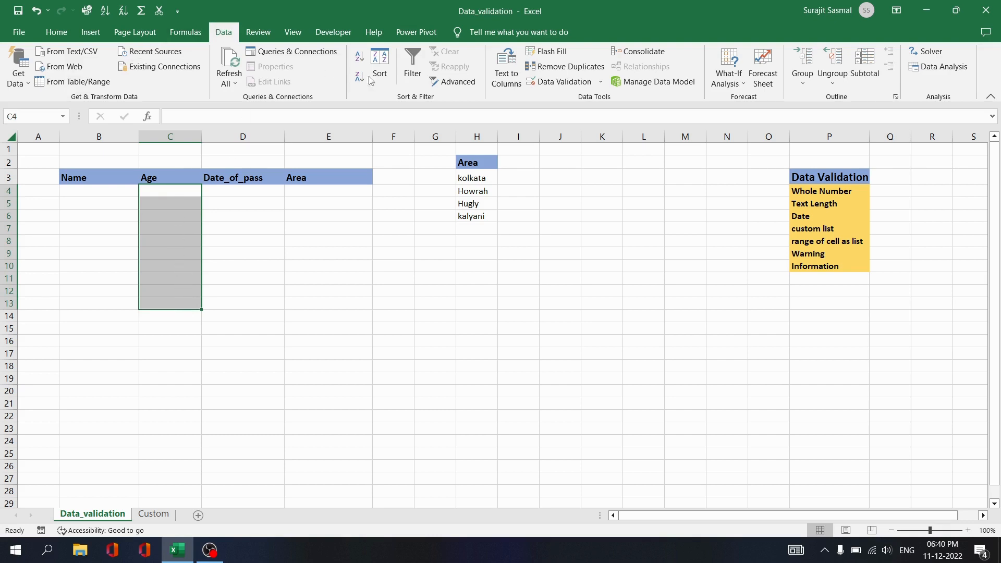
{"action": "left_click", "coordinate": [556, 82]}
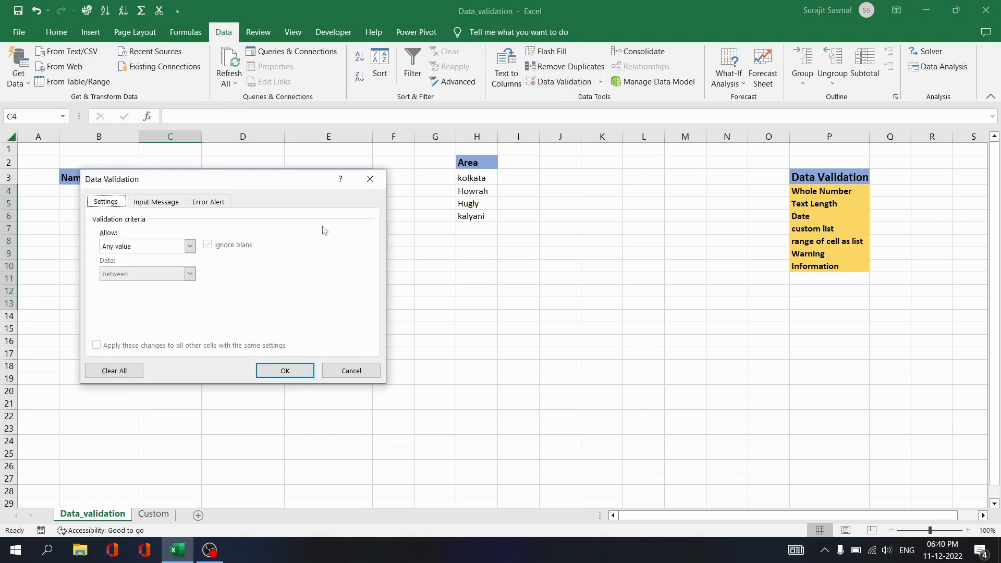
{"action": "left_click", "coordinate": [190, 246]}
{"action": "left_click", "coordinate": [160, 268]}
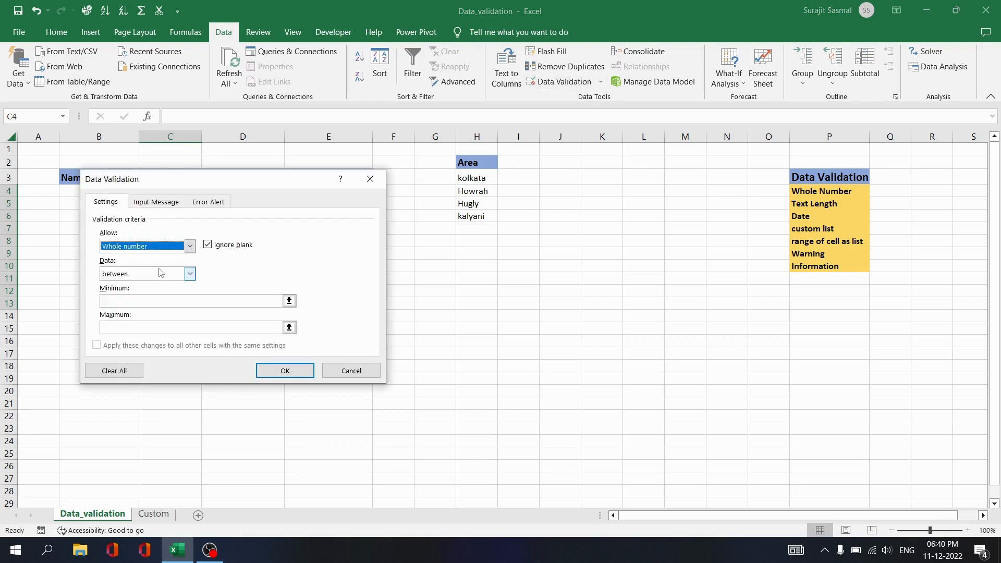
{"action": "left_click", "coordinate": [126, 301]}
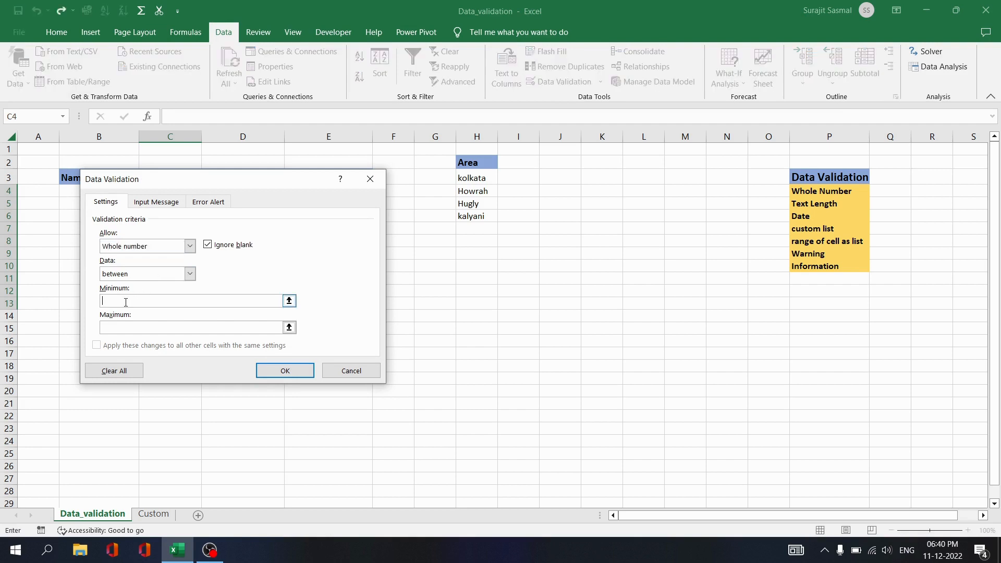
{"action": "type", "text": "18"}
{"action": "left_click", "coordinate": [125, 327]}
{"action": "type", "text": "30"}
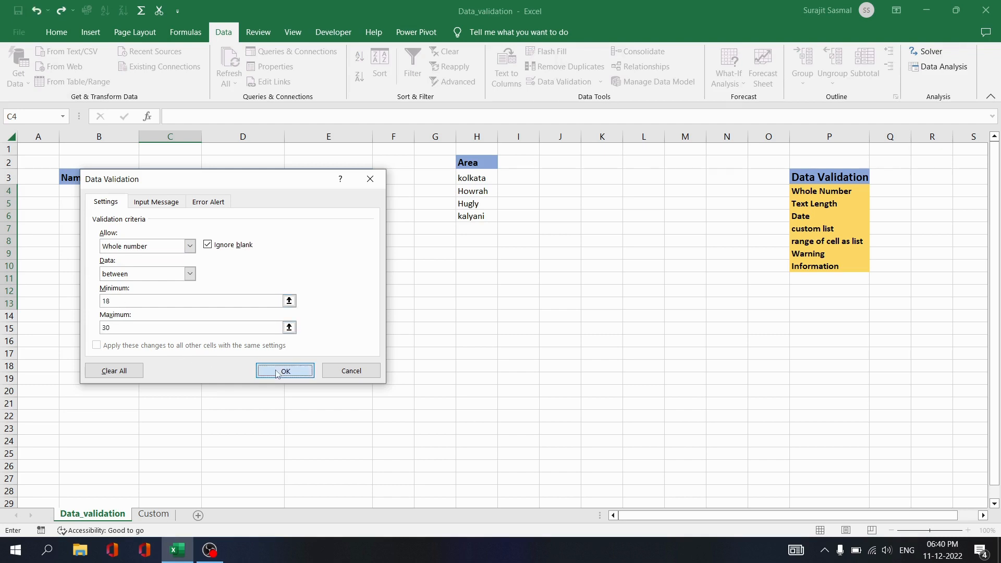
{"action": "left_click", "coordinate": [285, 371]}
{"action": "left_click", "coordinate": [171, 192]}
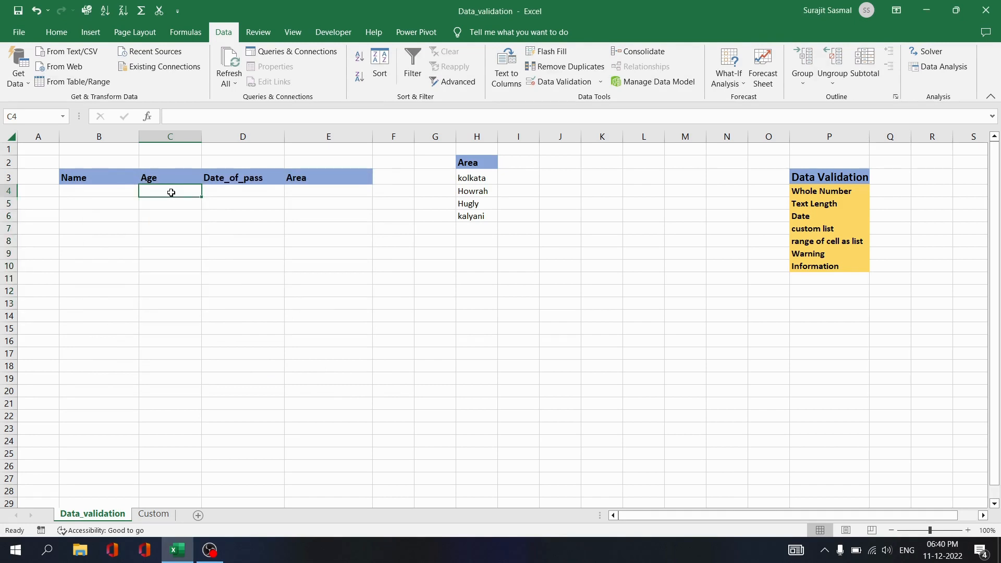
Enter ages 23 in C4 and 19 in C5.
{"action": "type", "text": "23"}
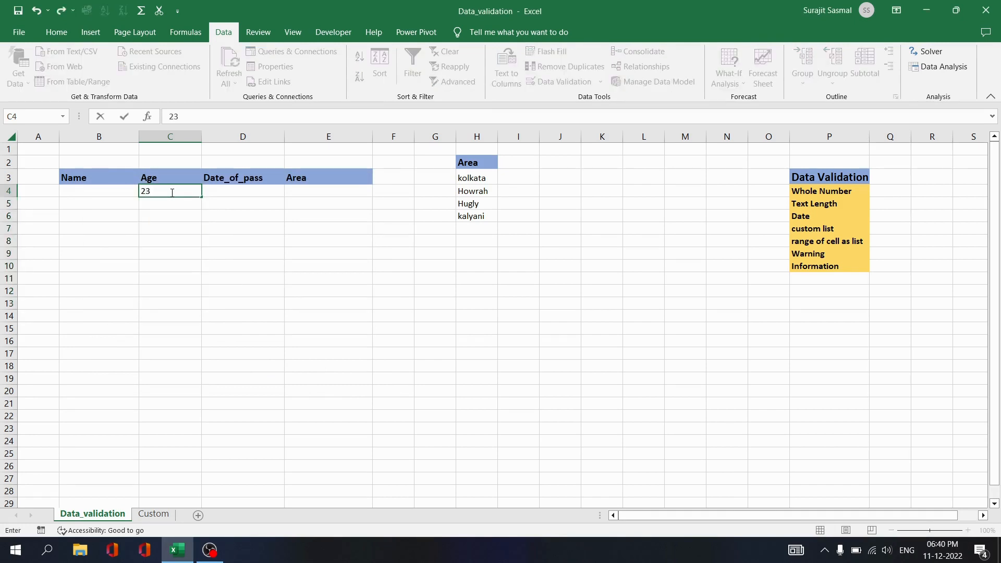
{"action": "key", "text": "Return"}
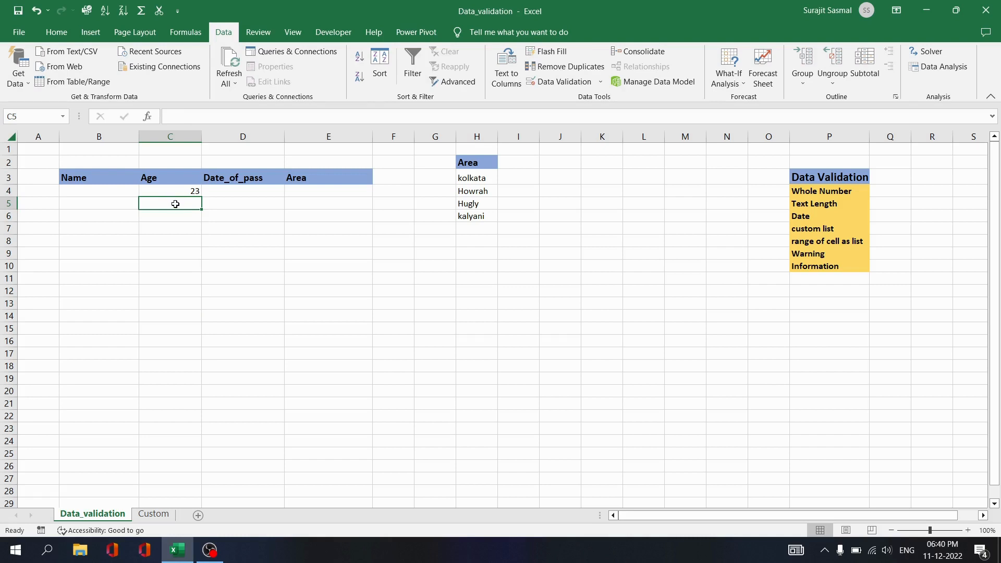
{"action": "type", "text": "1"}
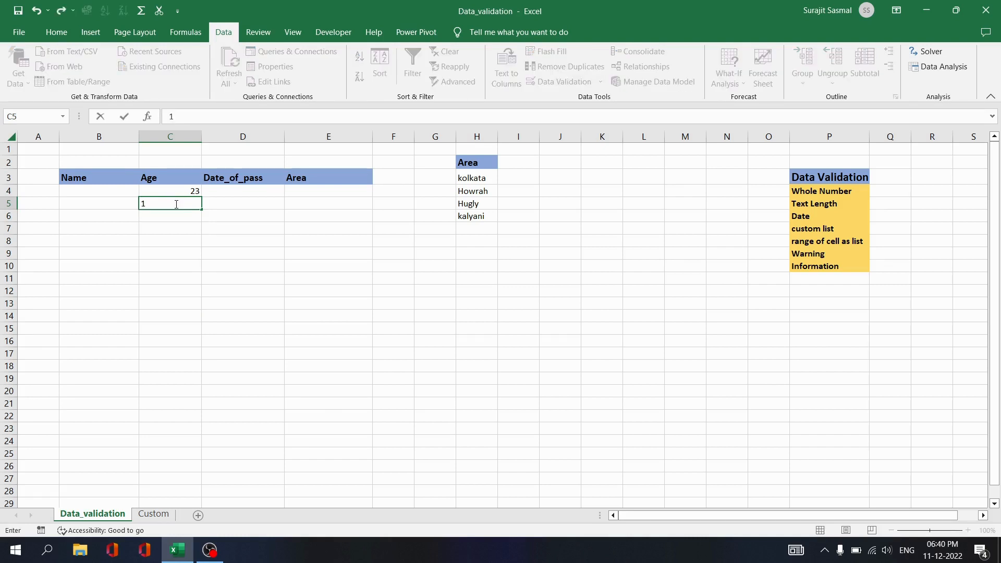
{"action": "type", "text": "9"}
{"action": "key", "text": "Return"}
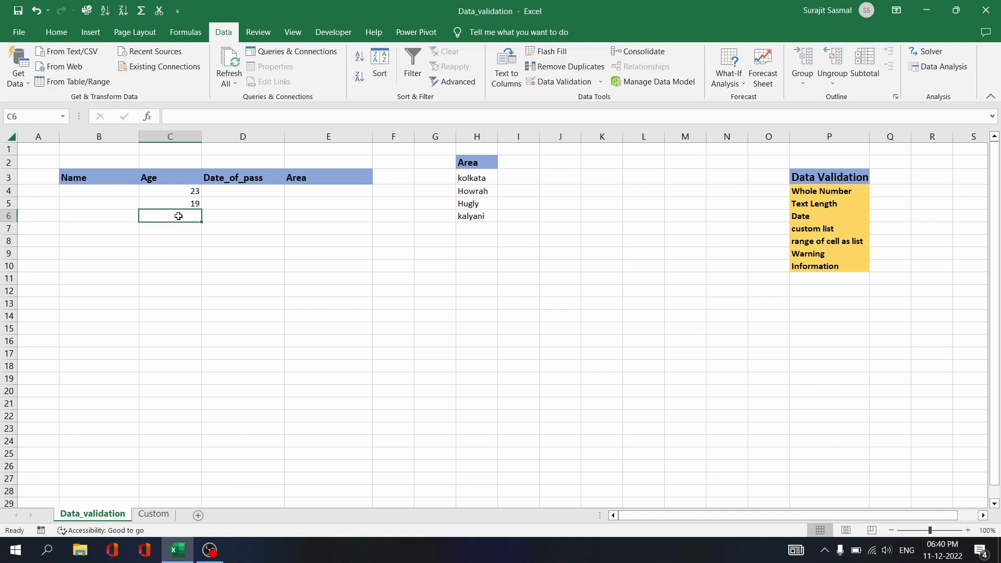
Try 12 and 12.3 in C6 and dismiss both rejections, leaving C6 empty.
{"action": "type", "text": "12"}
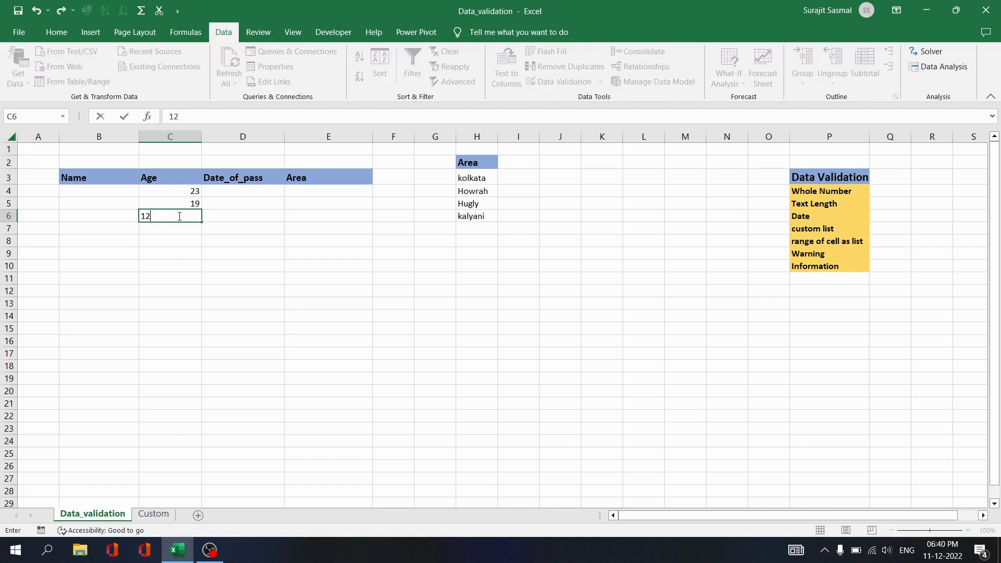
{"action": "key", "text": "Return"}
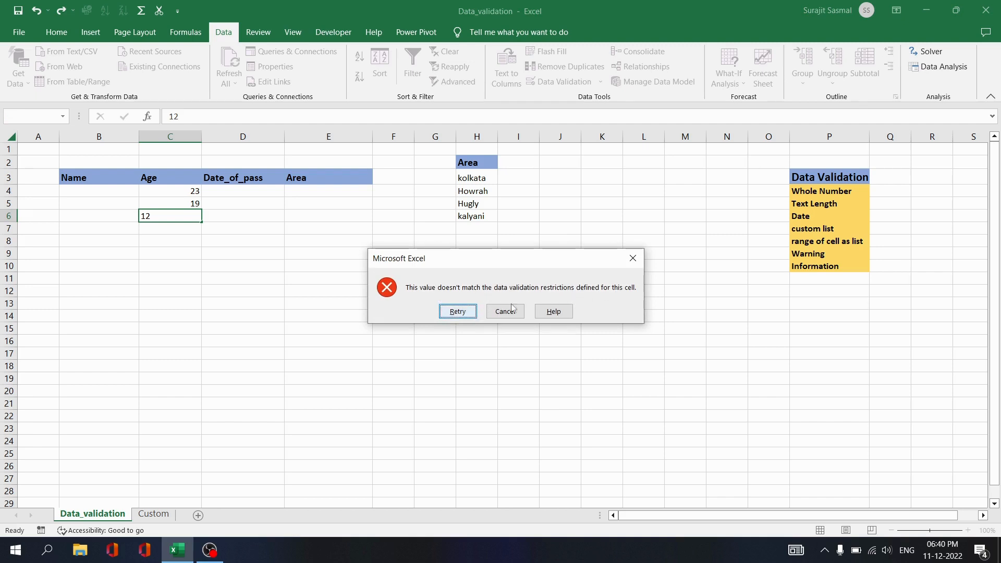
{"action": "left_click", "coordinate": [632, 258]}
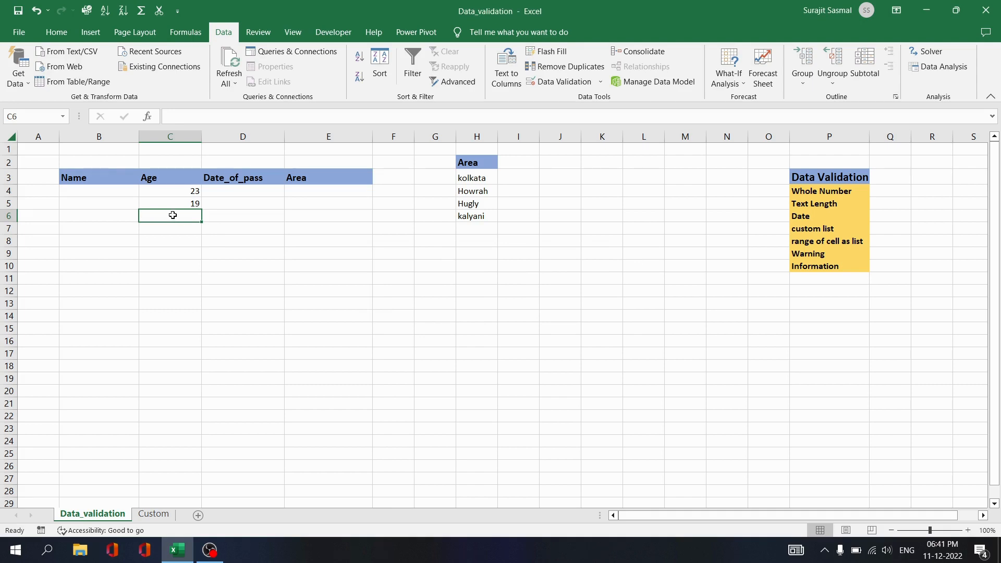
{"action": "type", "text": "12.3"}
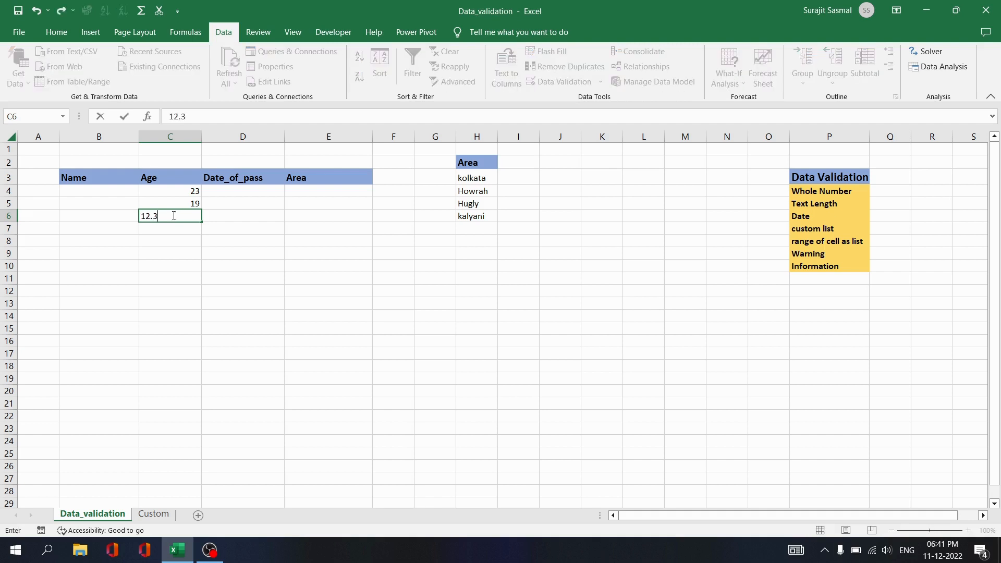
{"action": "key", "text": "Return"}
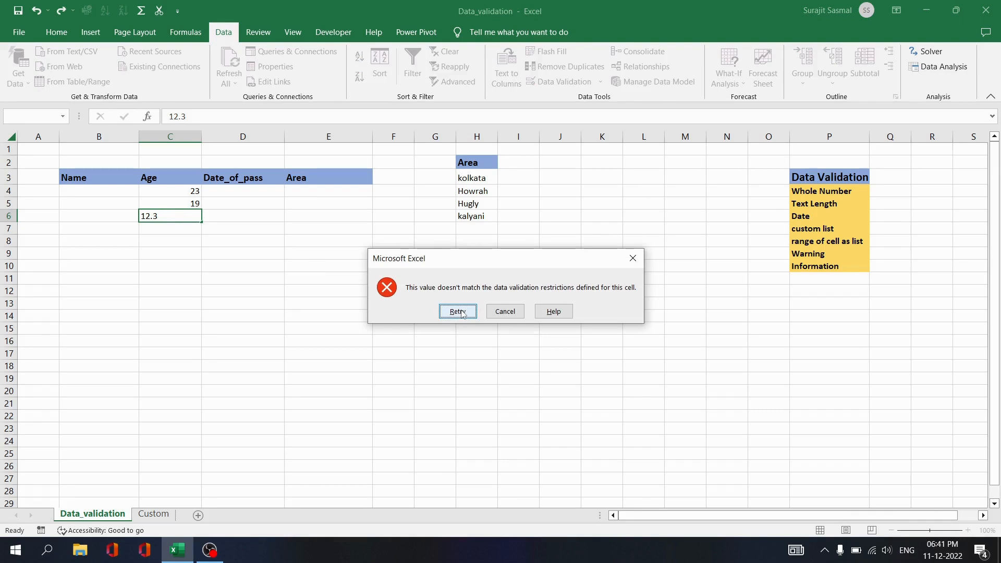
{"action": "left_click", "coordinate": [640, 258]}
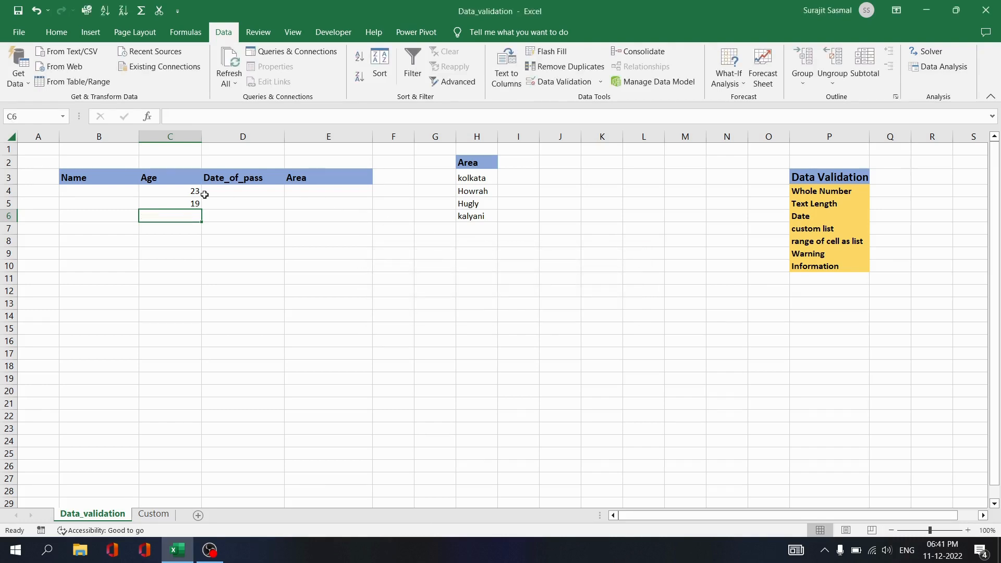
{"action": "left_click", "coordinate": [81, 190]}
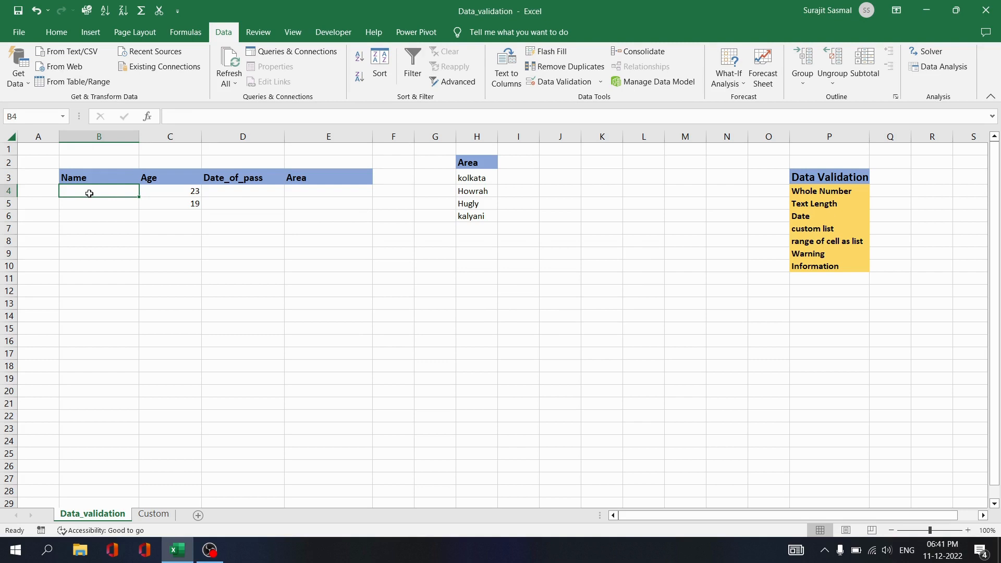
Give Name cells B4:B7 a Text length rule between 8 and 20 characters.
{"action": "left_click", "coordinate": [90, 204]}
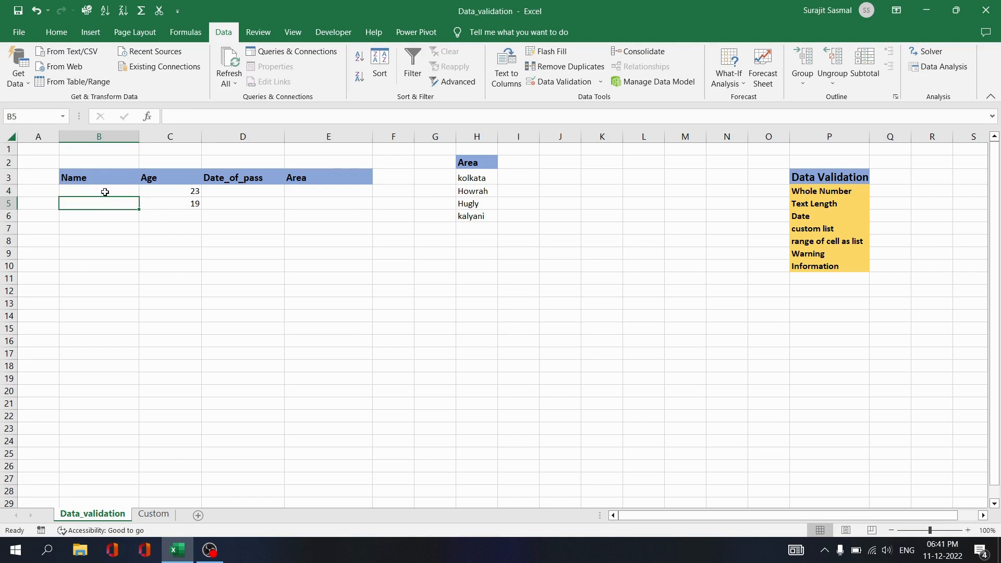
{"action": "left_click", "coordinate": [105, 192]}
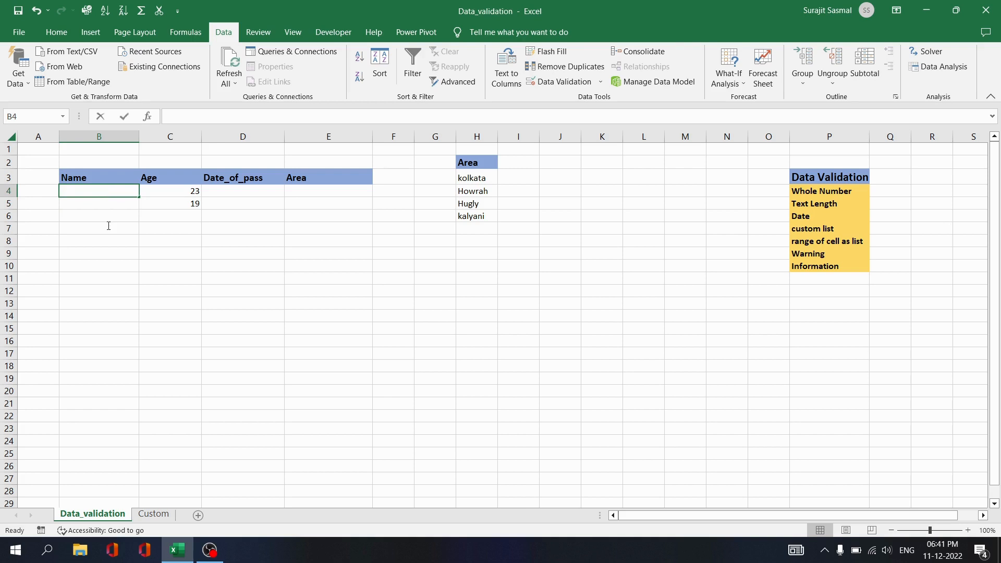
{"action": "left_click_drag", "start_coordinate": [108, 225], "coordinate": [107, 193]}
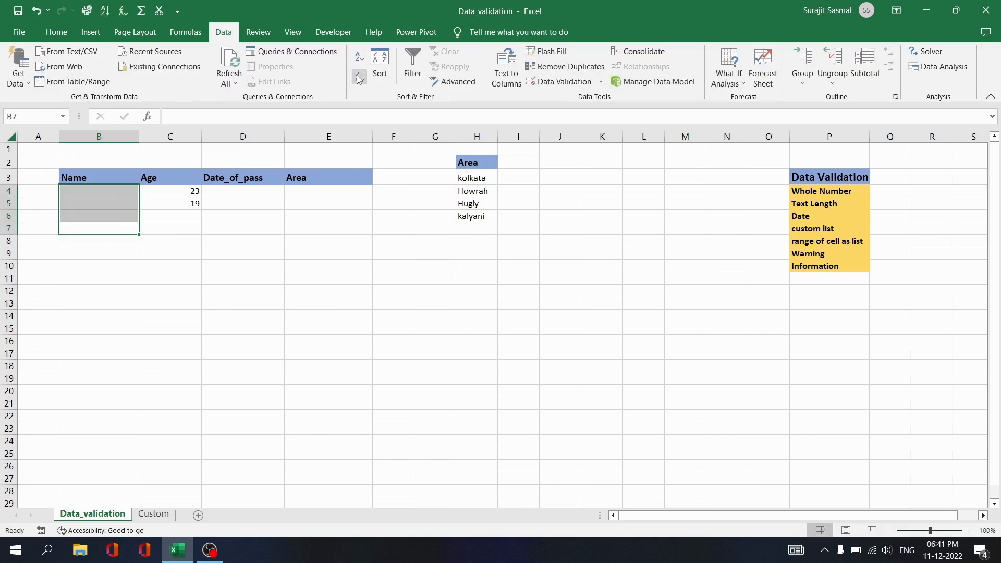
{"action": "left_click", "coordinate": [557, 85]}
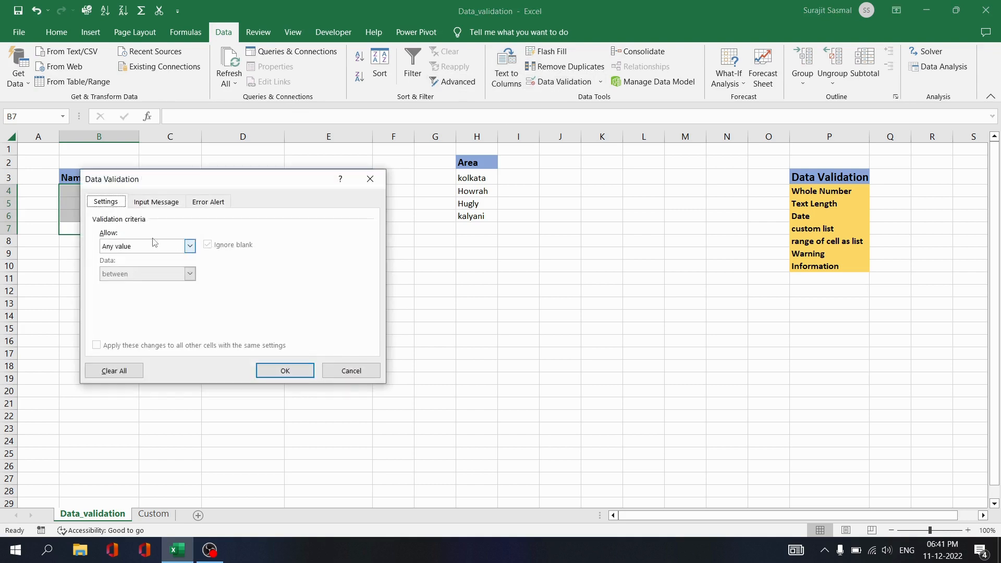
{"action": "left_click", "coordinate": [188, 247]}
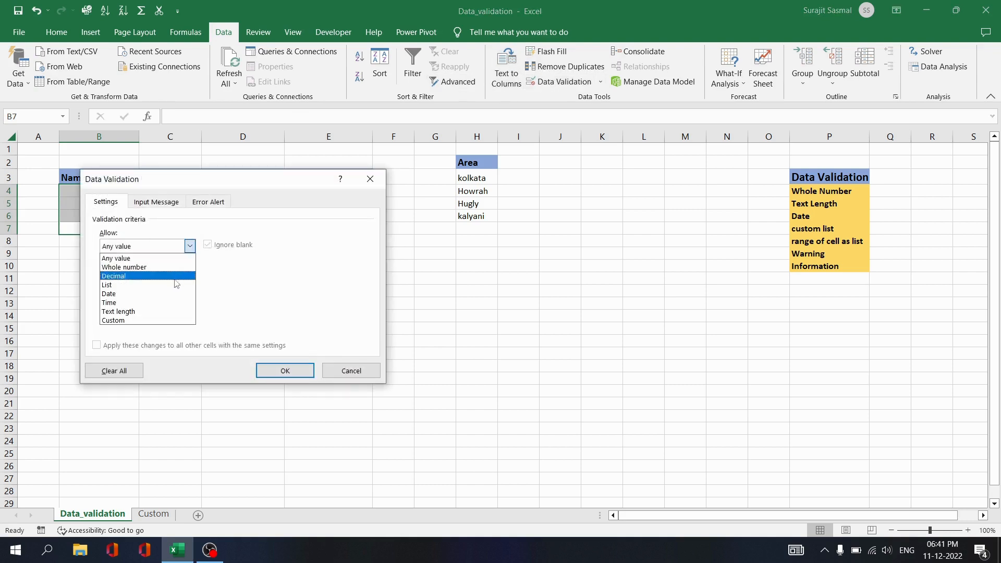
{"action": "left_click", "coordinate": [165, 311]}
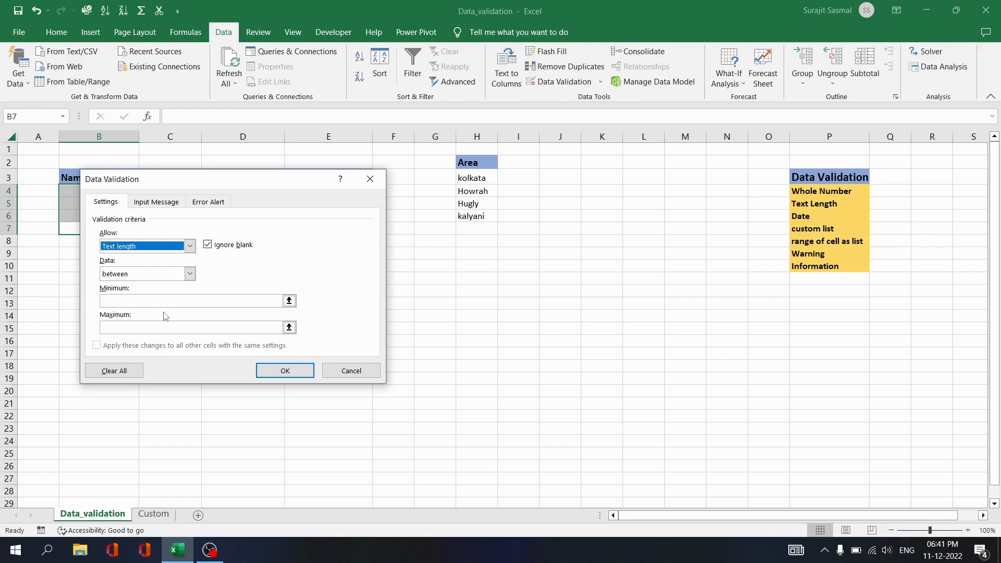
{"action": "left_click", "coordinate": [128, 301]}
{"action": "type", "text": "1"}
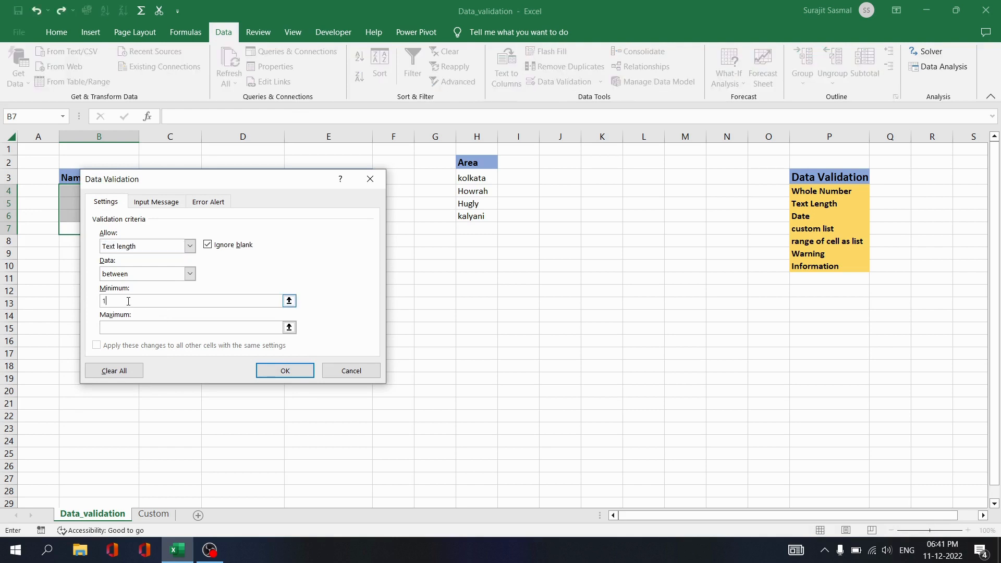
{"action": "key", "text": "BackSpace"}
{"action": "type", "text": "8"}
{"action": "left_click", "coordinate": [131, 328]}
{"action": "type", "text": "20"}
{"action": "left_click", "coordinate": [285, 371]}
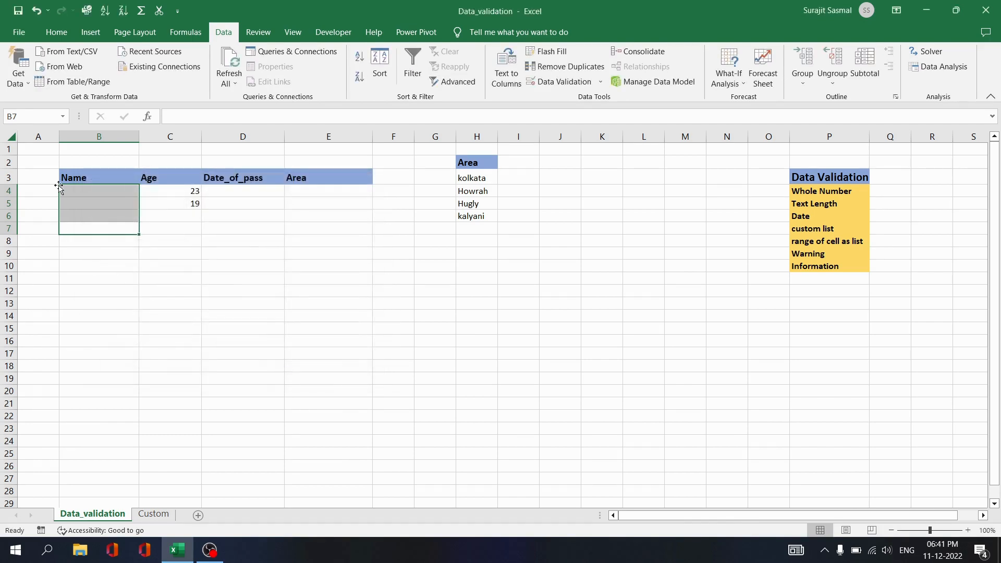
Enter a person's full name in cell B4.
{"action": "left_click", "coordinate": [79, 190]}
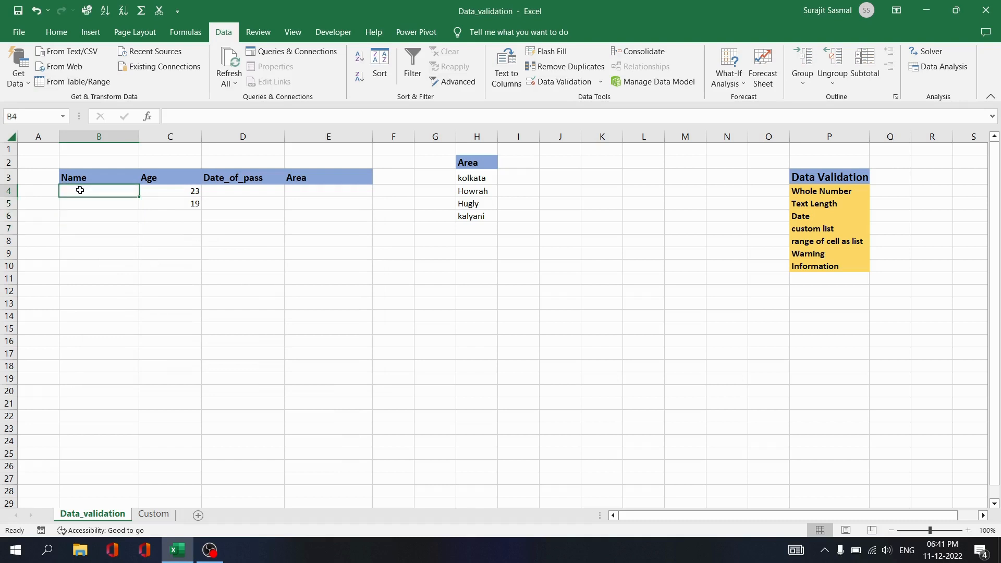
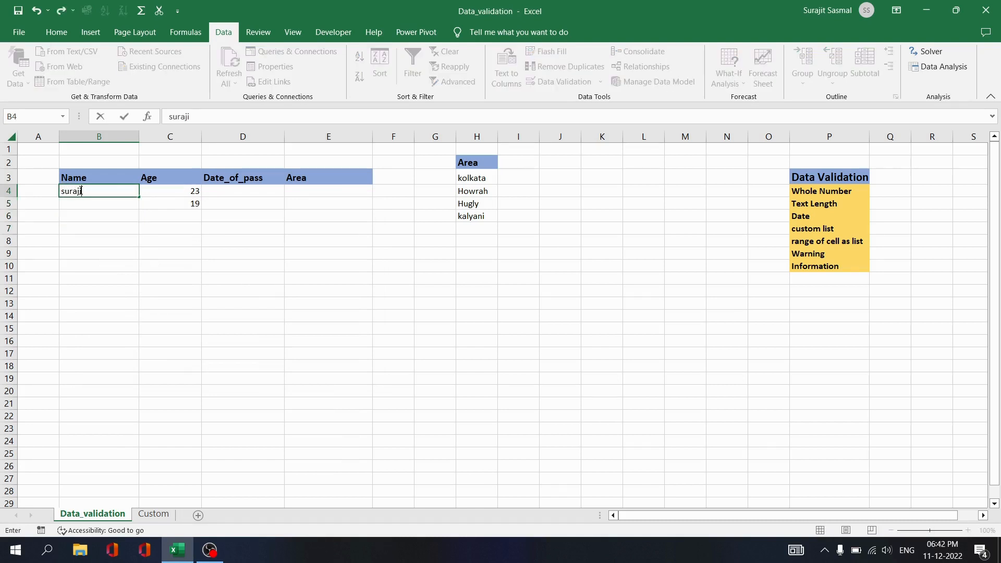
{"action": "key", "text": "Return"}
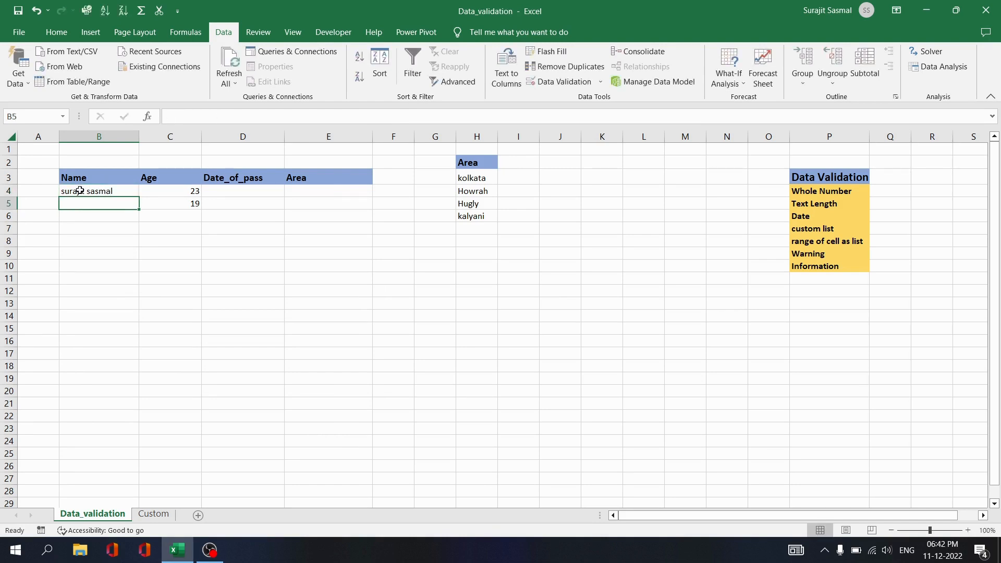
Try a too-short name in B5 and dismiss the error so B5 stays empty.
{"action": "type", "text": "s"}
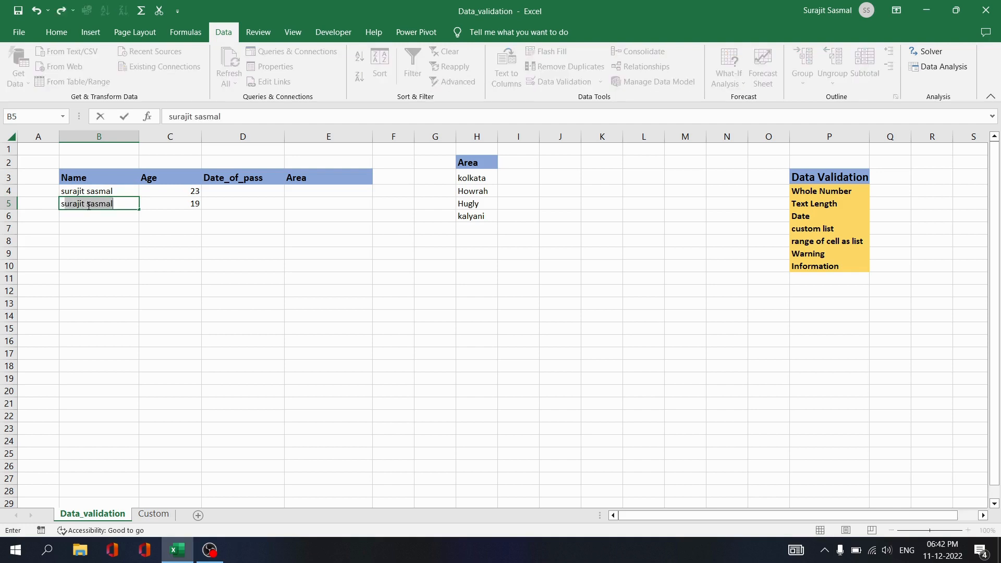
{"action": "key", "text": "BackSpace"}
{"action": "type", "text": "g"}
{"action": "key", "text": "Return"}
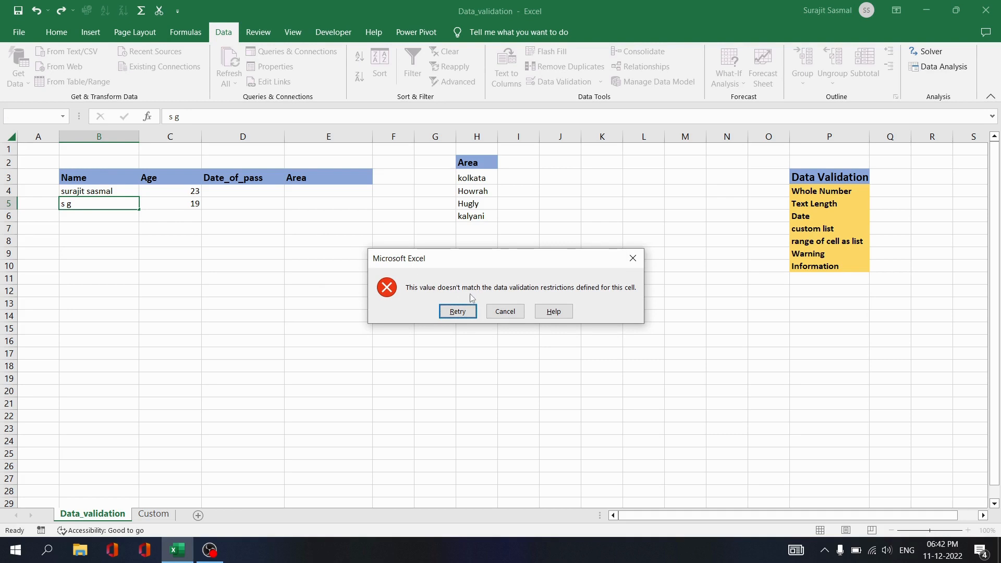
{"action": "left_click", "coordinate": [462, 312]}
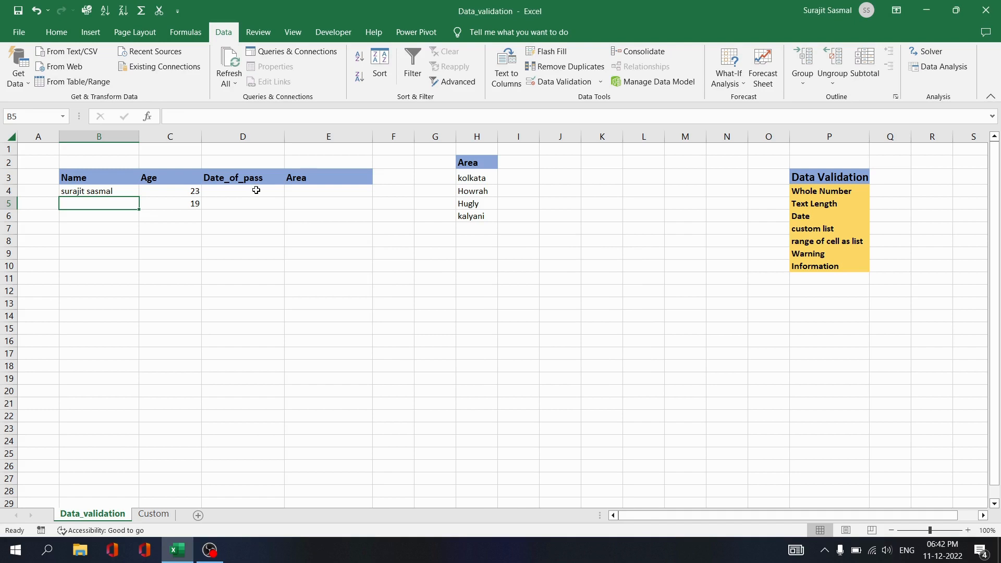
{"action": "left_click", "coordinate": [256, 190]}
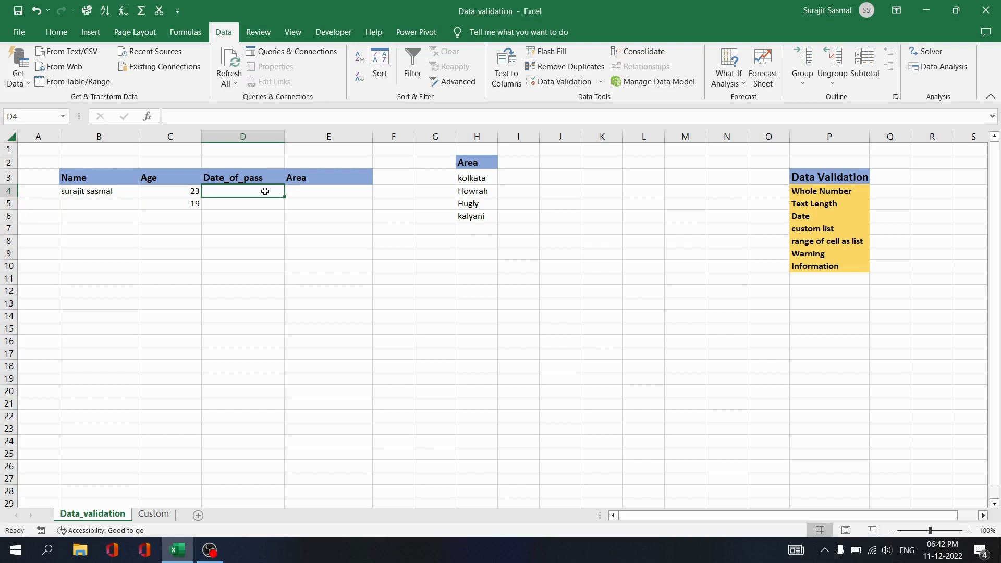
Allow only dates from 1/1/2020 to 31/12/2021 in Date_of_pass cells D4:D9.
{"action": "left_click_drag", "start_coordinate": [264, 190], "coordinate": [268, 255]}
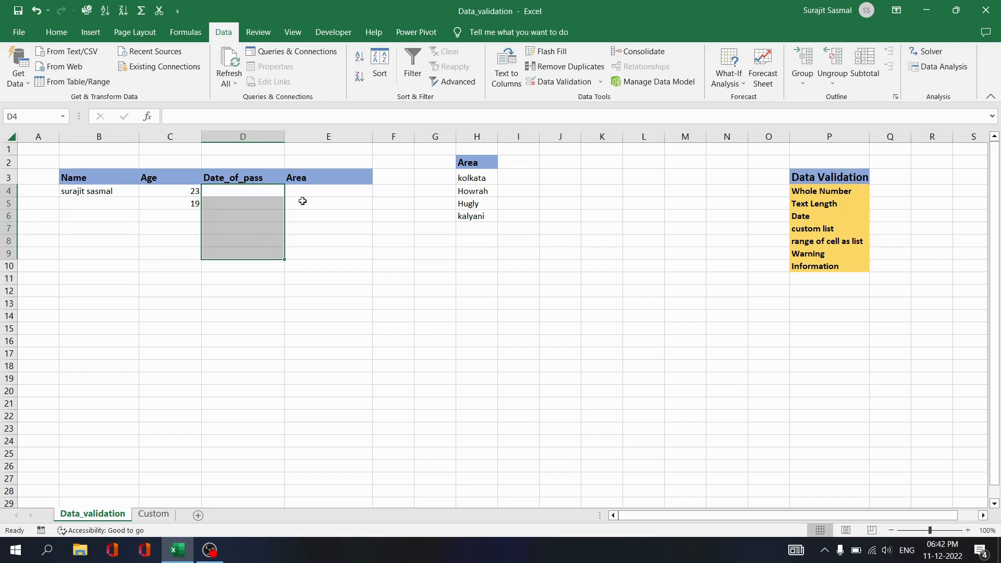
{"action": "left_click", "coordinate": [545, 85]}
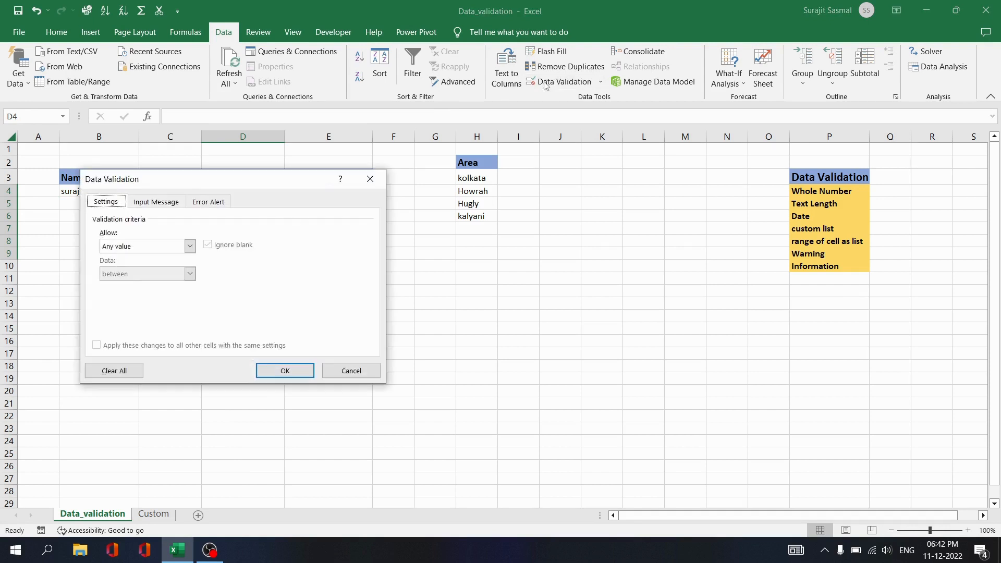
{"action": "left_click", "coordinate": [190, 246]}
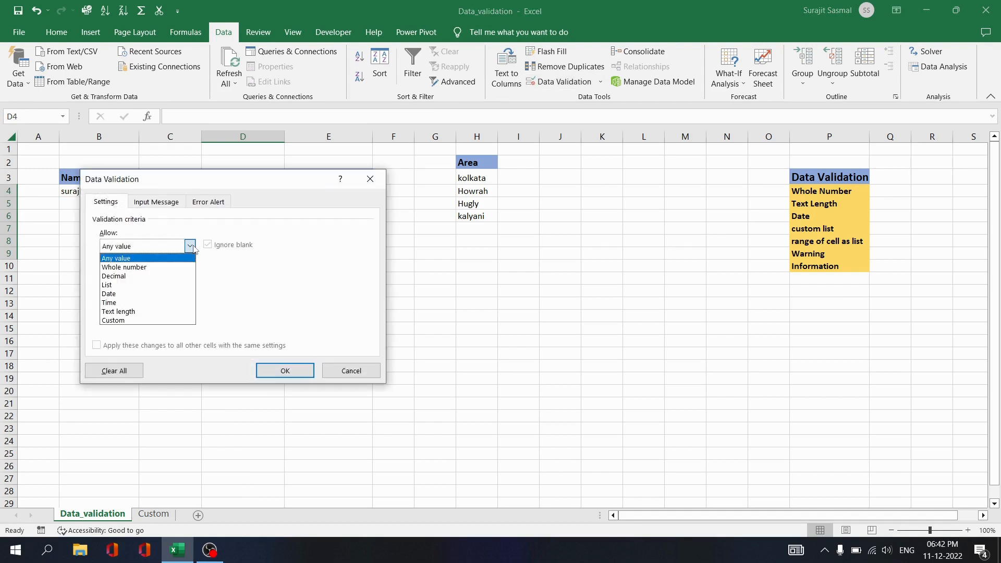
{"action": "left_click", "coordinate": [152, 295]}
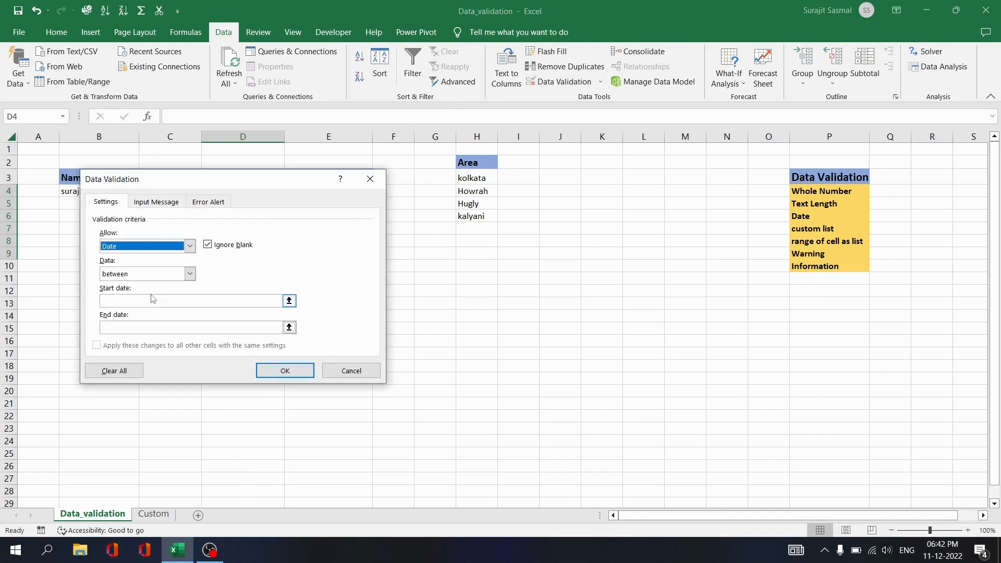
{"action": "left_click", "coordinate": [137, 300]}
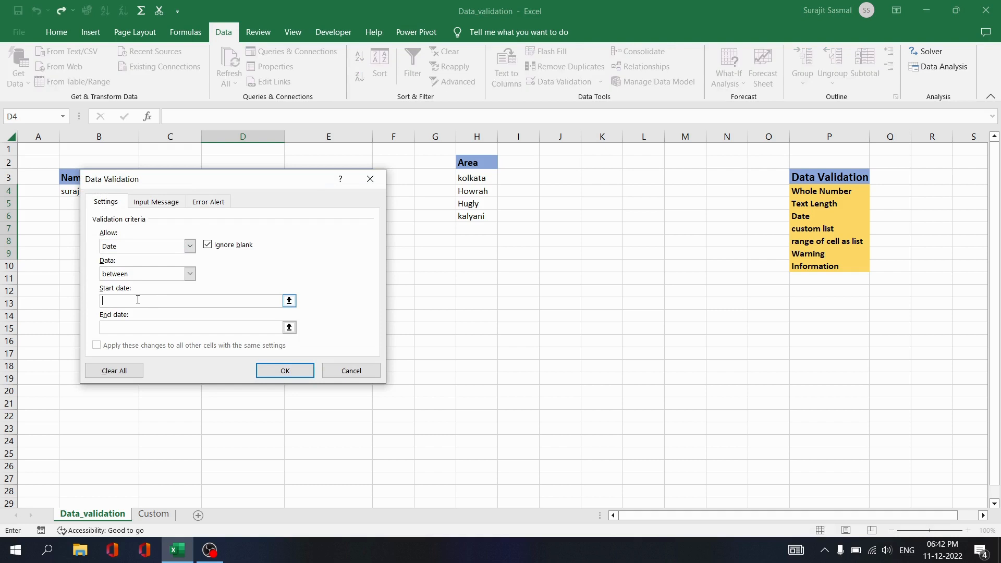
{"action": "type", "text": "1"}
{"action": "type", "text": "1/2020"}
{"action": "left_click", "coordinate": [141, 327]}
{"action": "type", "text": "31/12/2021"}
{"action": "left_click", "coordinate": [273, 373]}
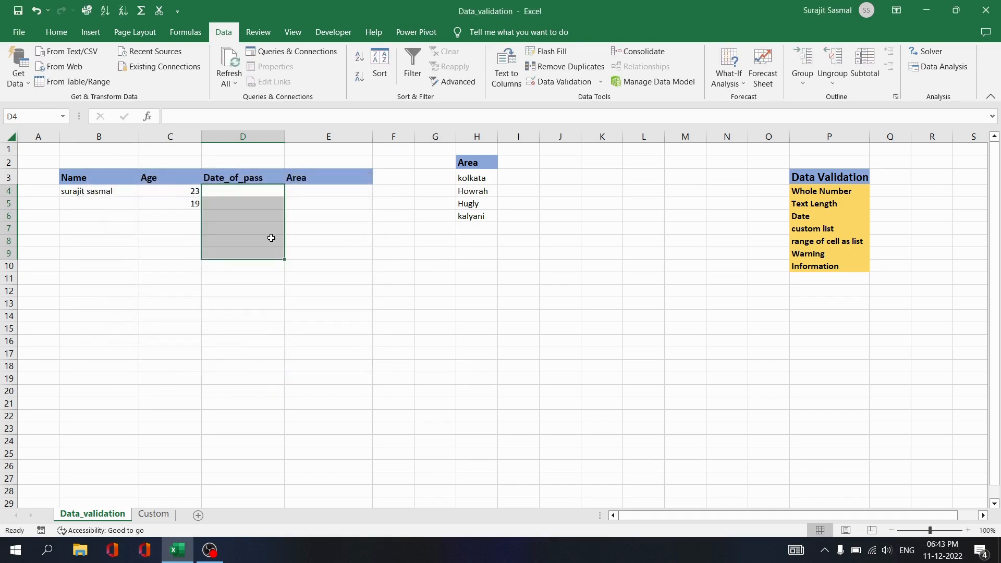
{"action": "left_click", "coordinate": [255, 189]}
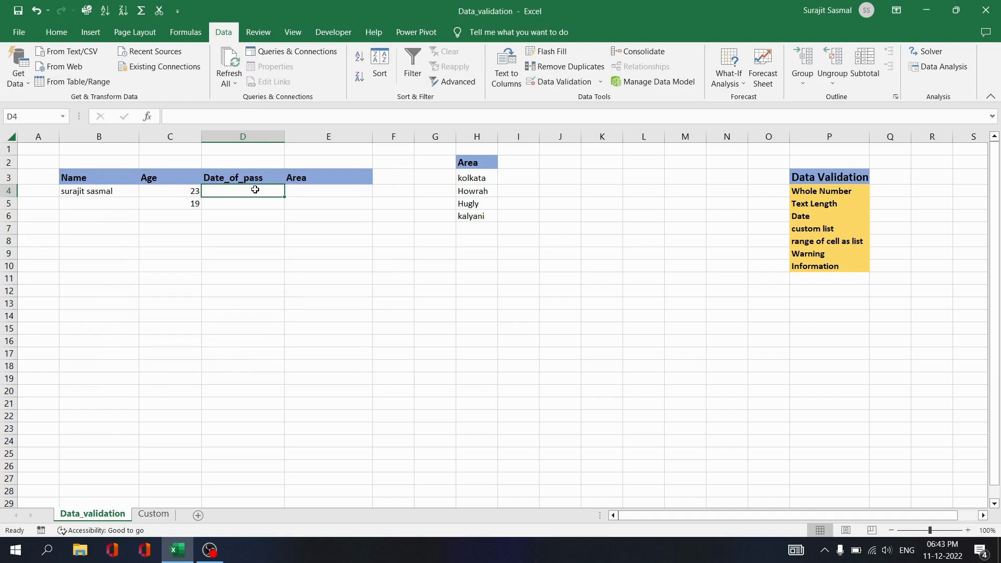
Enter 12/1/2020 in D4, then try 23/12/2022 in D5 and dismiss its rejection.
{"action": "type", "text": "12"}
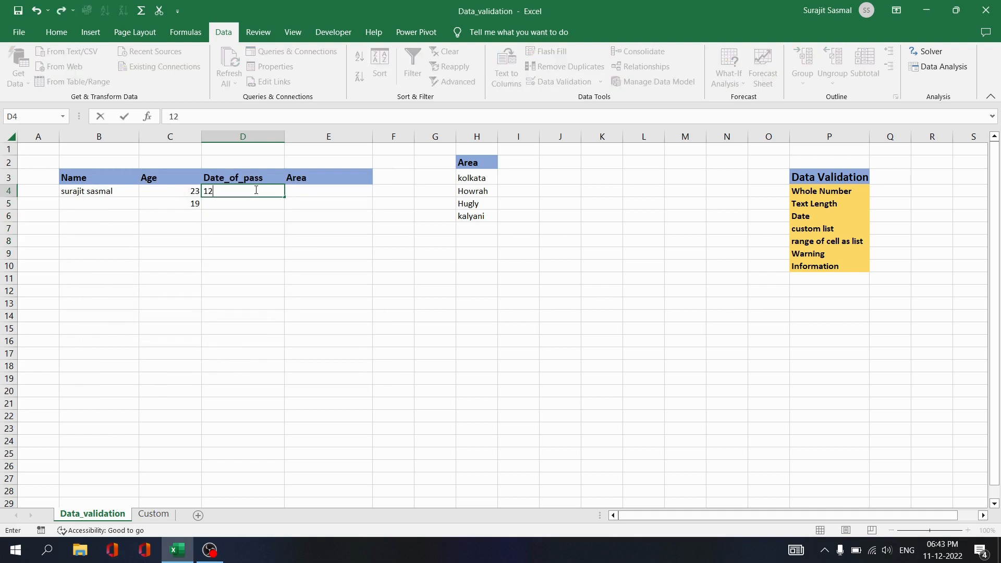
{"action": "type", "text": "/1/2020"}
{"action": "key", "text": "Return"}
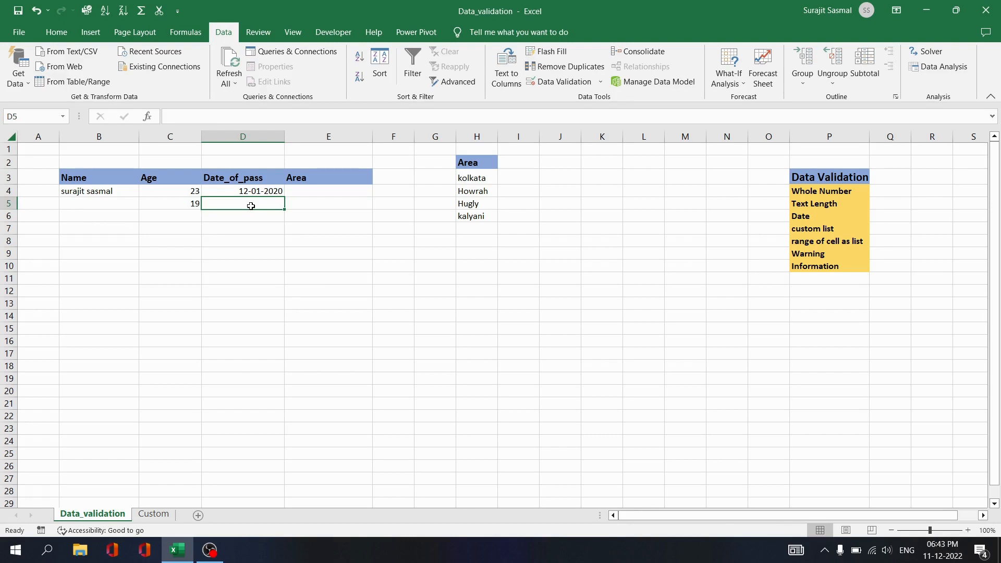
{"action": "type", "text": "23/"}
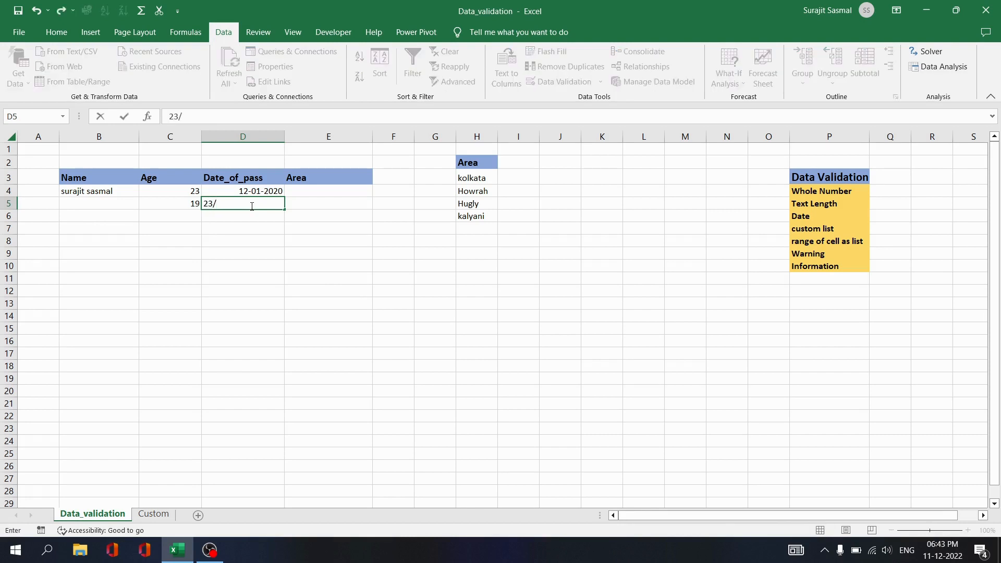
{"action": "type", "text": "12/2022"}
{"action": "key", "text": "Return"}
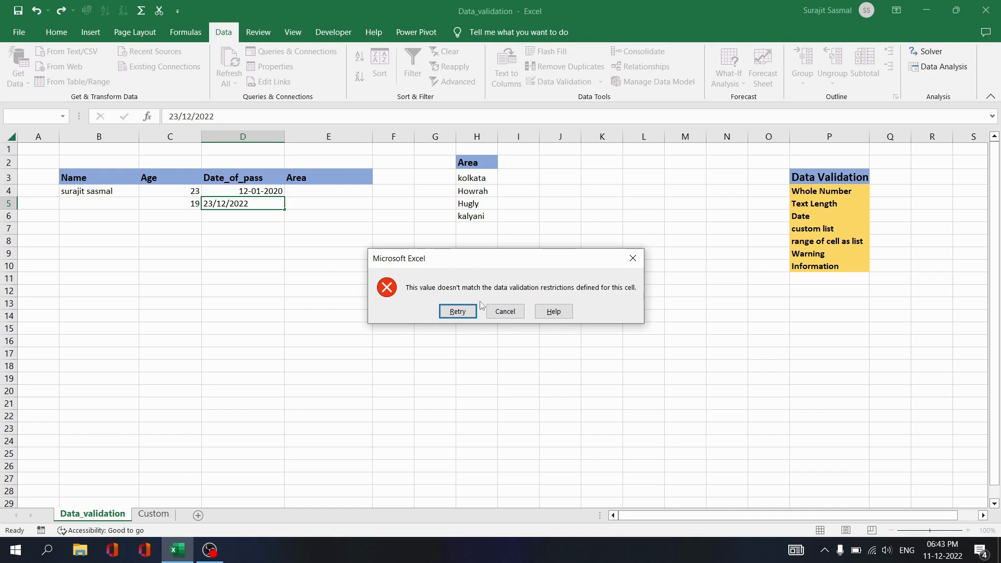
{"action": "left_click", "coordinate": [633, 258]}
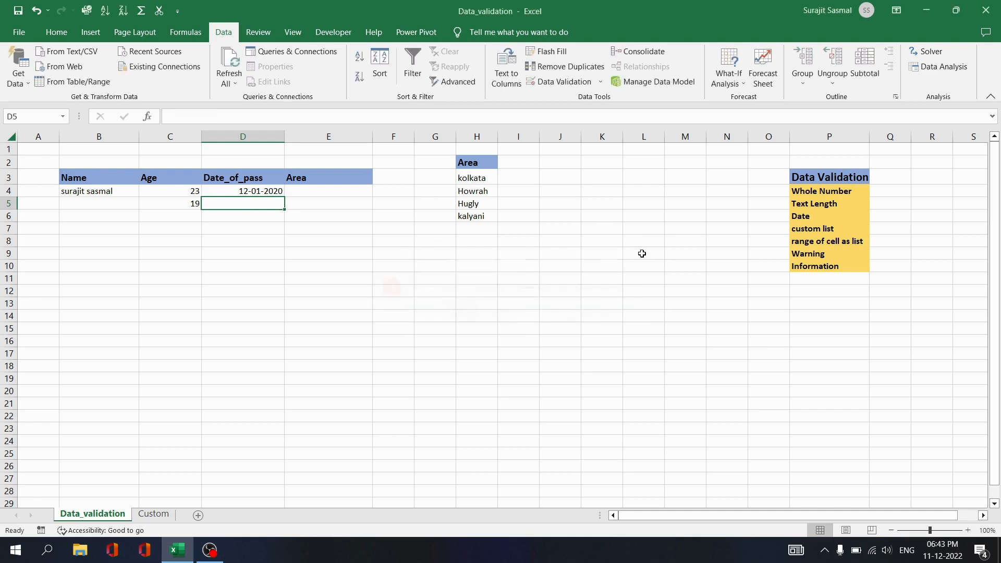
Select Area cells E4:E9 and bring up their Data Validation dialog.
{"action": "left_click", "coordinate": [352, 193]}
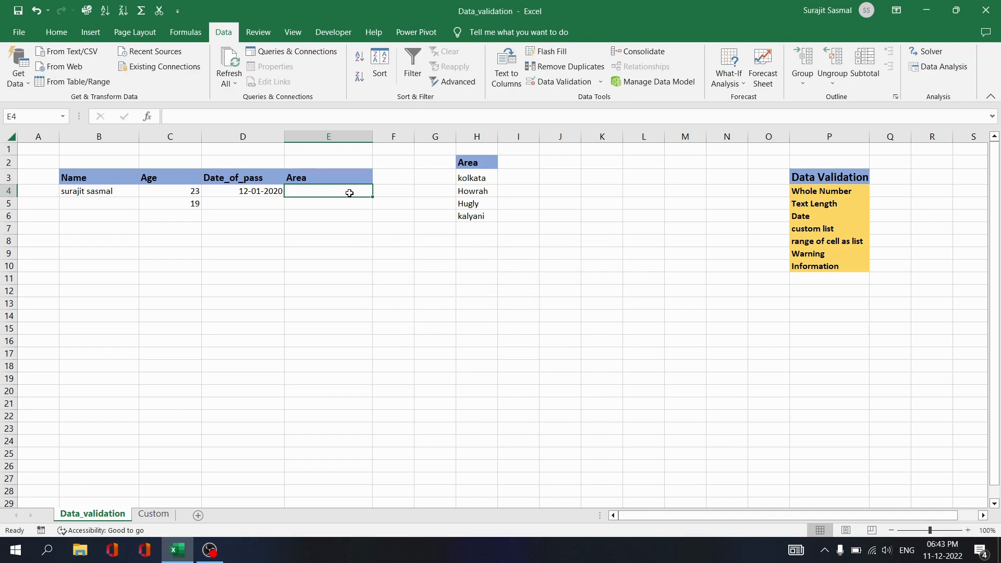
{"action": "left_click", "coordinate": [347, 202]}
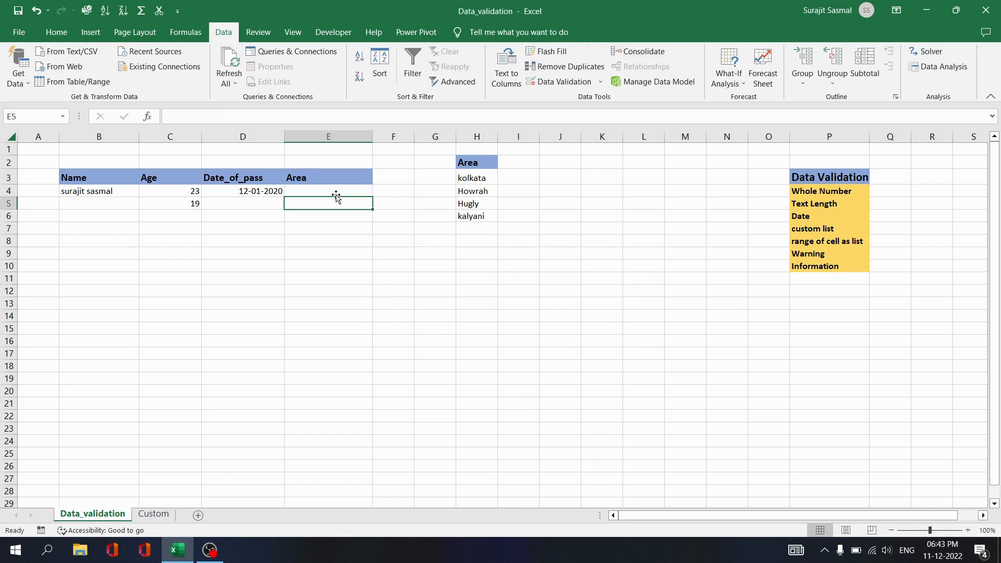
{"action": "left_click", "coordinate": [329, 189]}
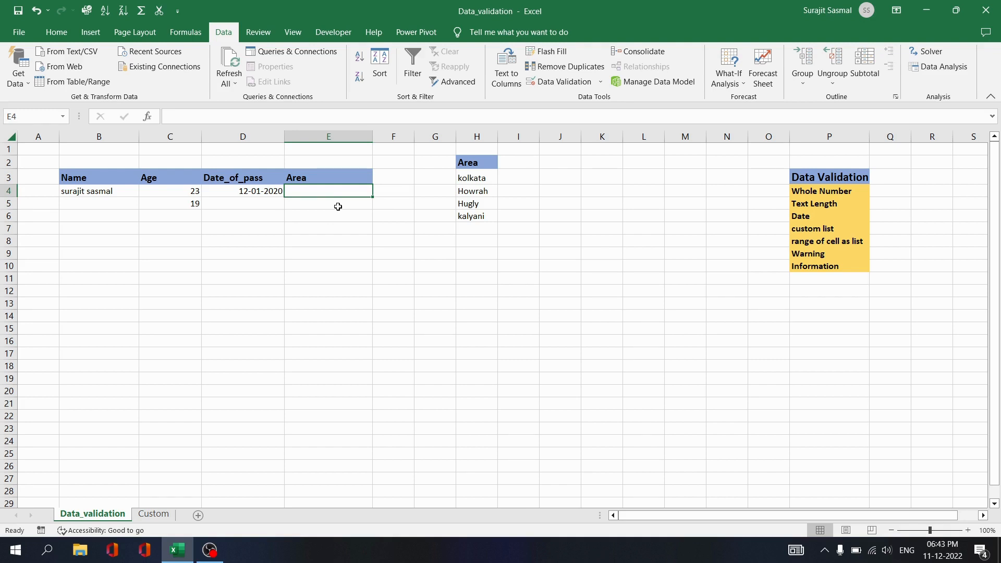
{"action": "left_click", "coordinate": [338, 205]}
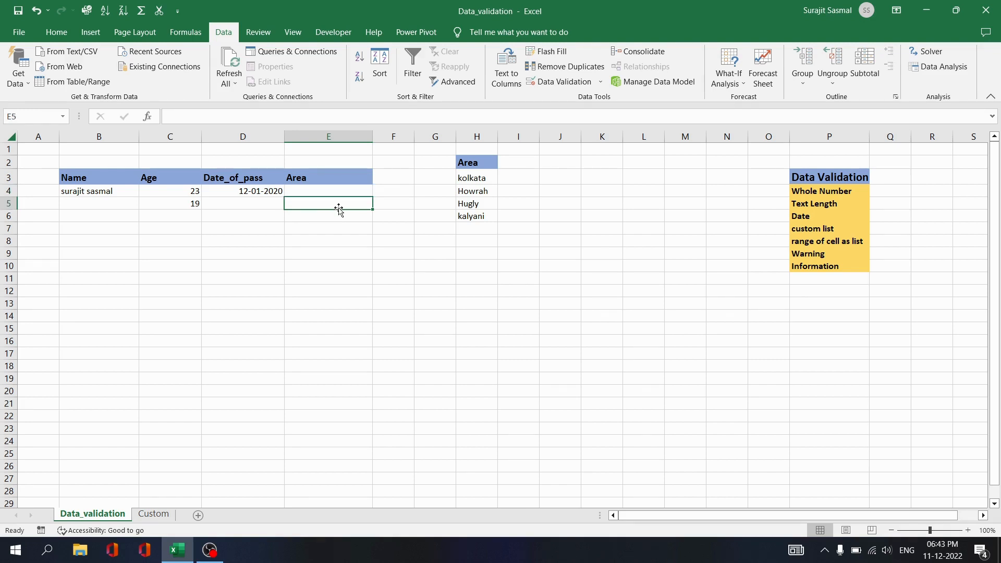
{"action": "left_click", "coordinate": [335, 239]}
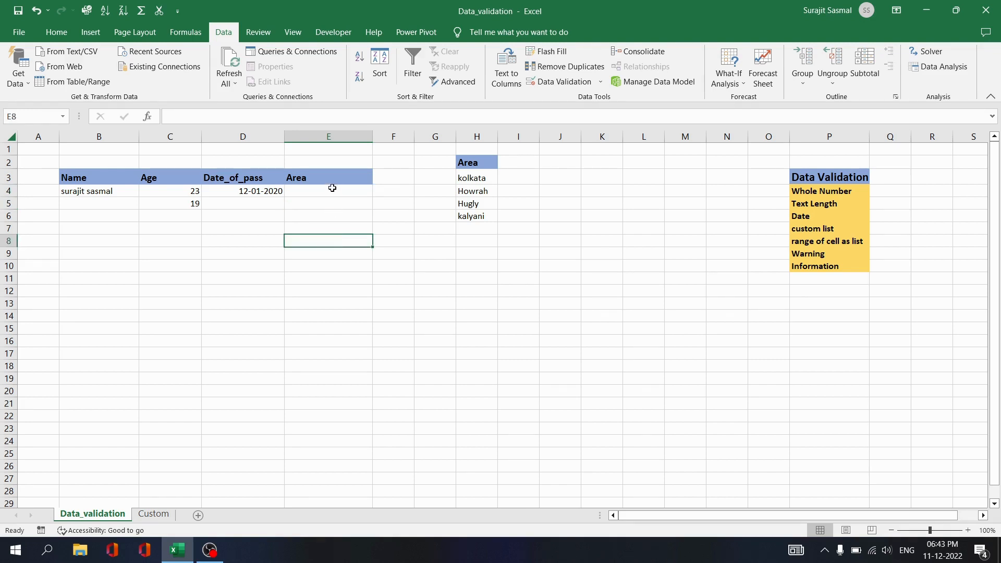
{"action": "left_click", "coordinate": [332, 191]}
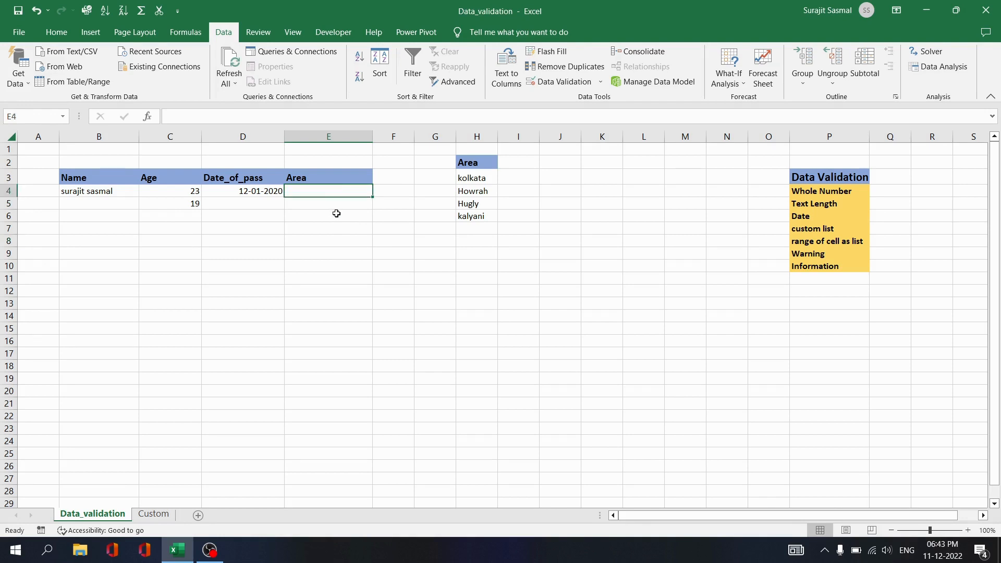
{"action": "left_click", "coordinate": [336, 214]}
{"action": "left_click", "coordinate": [335, 194]}
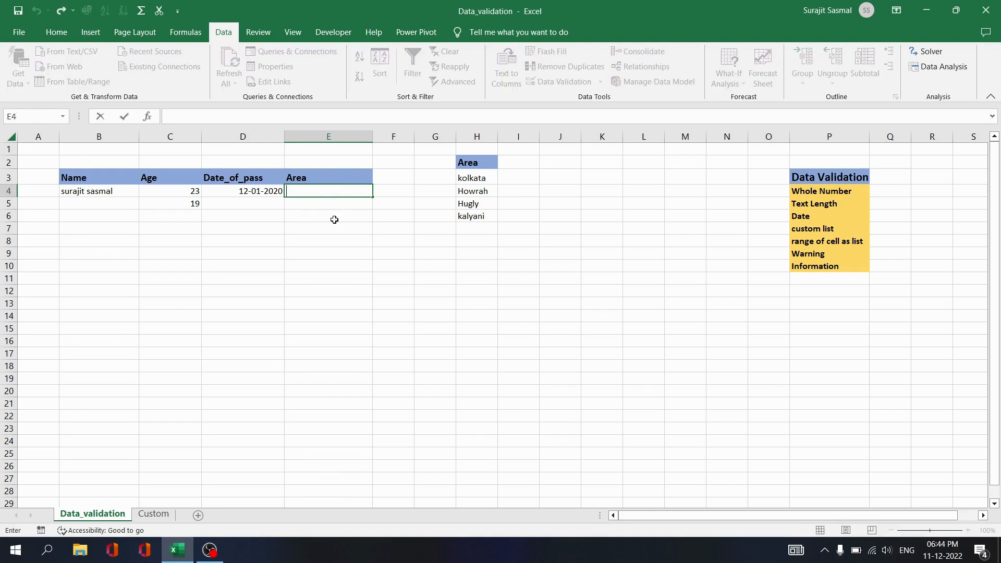
{"action": "left_click", "coordinate": [334, 216]}
{"action": "left_click_drag", "start_coordinate": [330, 192], "coordinate": [337, 261]}
{"action": "left_click", "coordinate": [565, 83]}
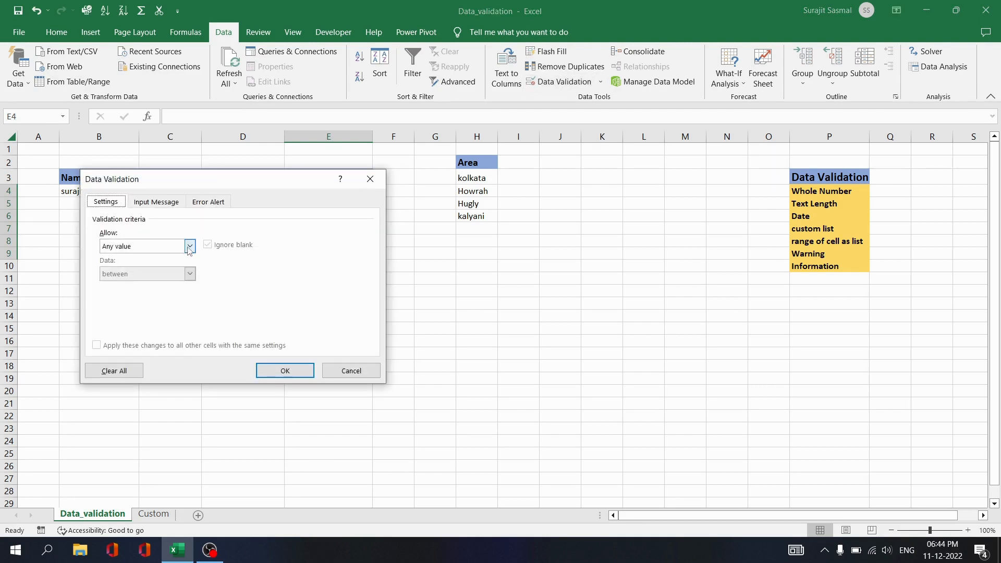
Make E4:E9 a List validation with source kolkata, howrah, hugly, kalyani.
{"action": "left_click", "coordinate": [189, 246]}
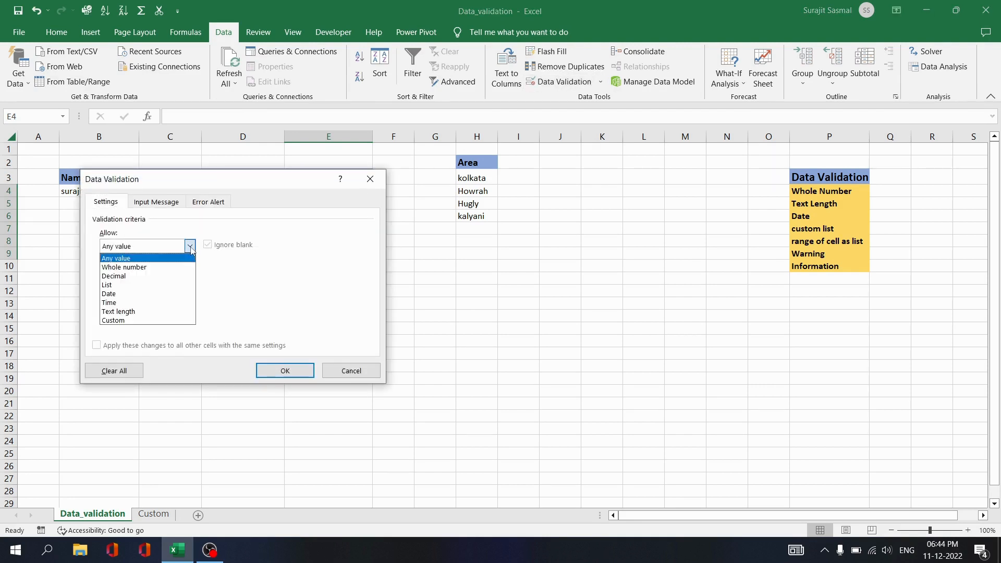
{"action": "left_click", "coordinate": [163, 286]}
{"action": "left_click", "coordinate": [155, 296]}
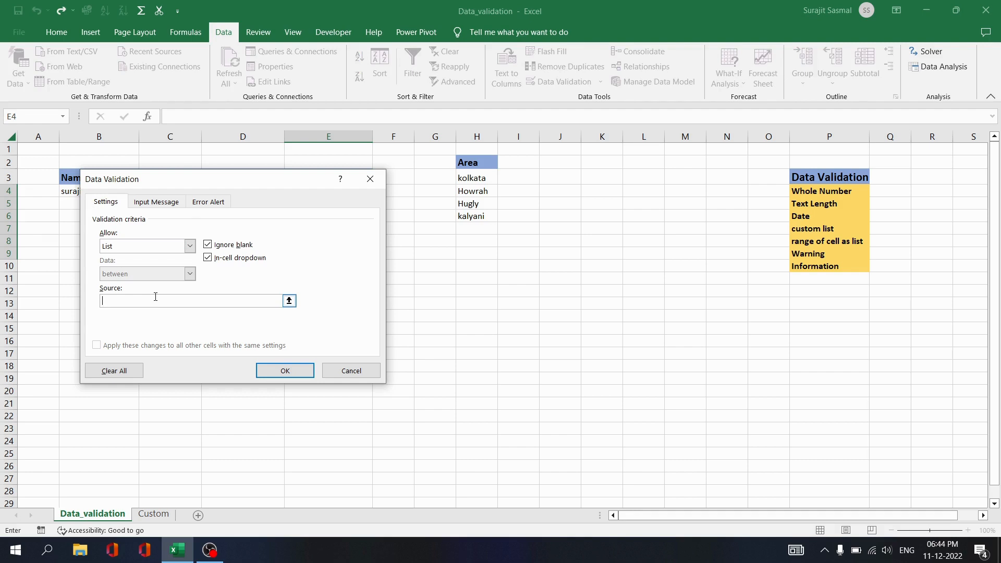
{"action": "type", "text": "kolkata,howrah,hugly,kalyani"}
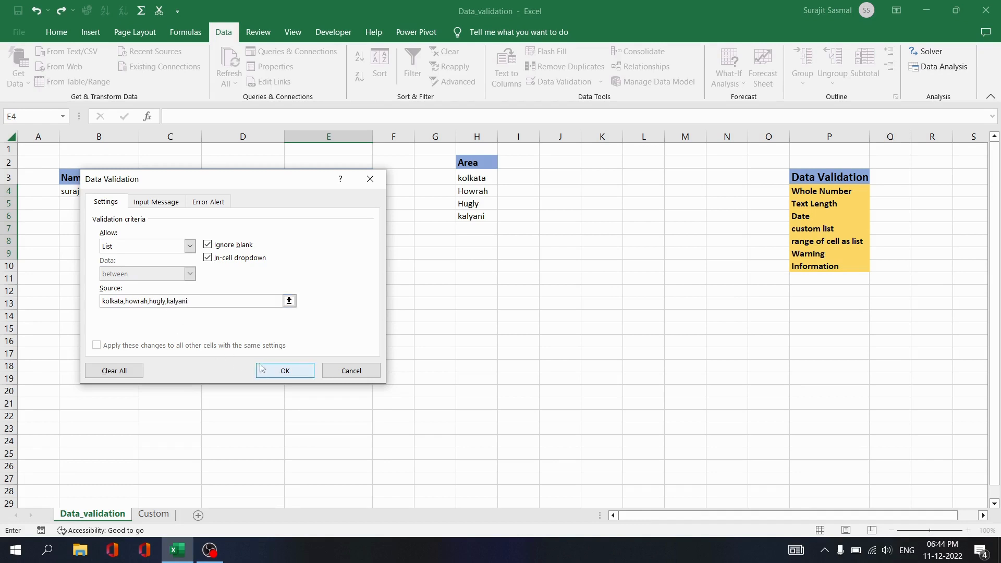
{"action": "left_click", "coordinate": [283, 371]}
{"action": "left_click", "coordinate": [389, 219]}
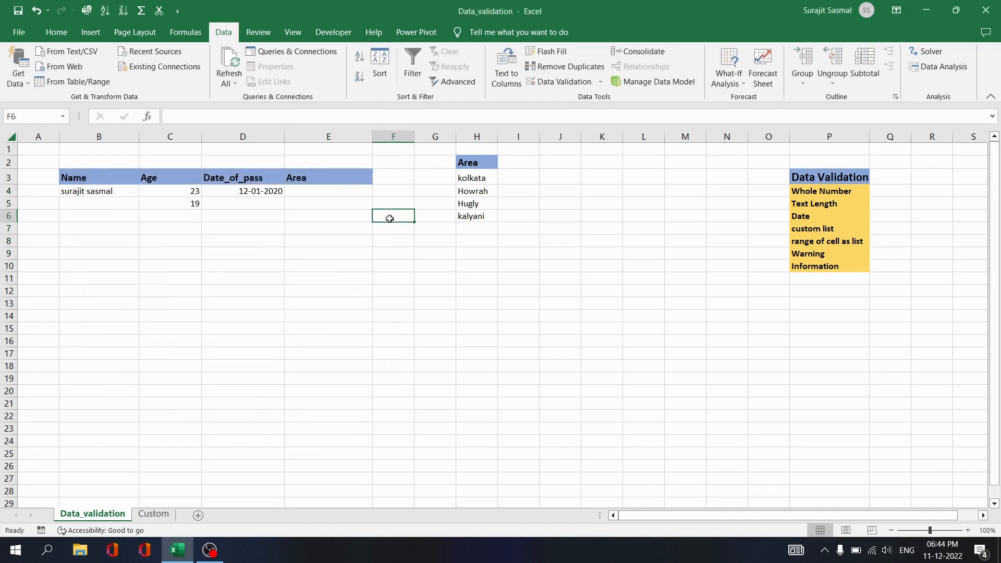
Pick howrah in E4 and hugly in E5 from the Area dropdowns.
{"action": "left_click", "coordinate": [353, 189]}
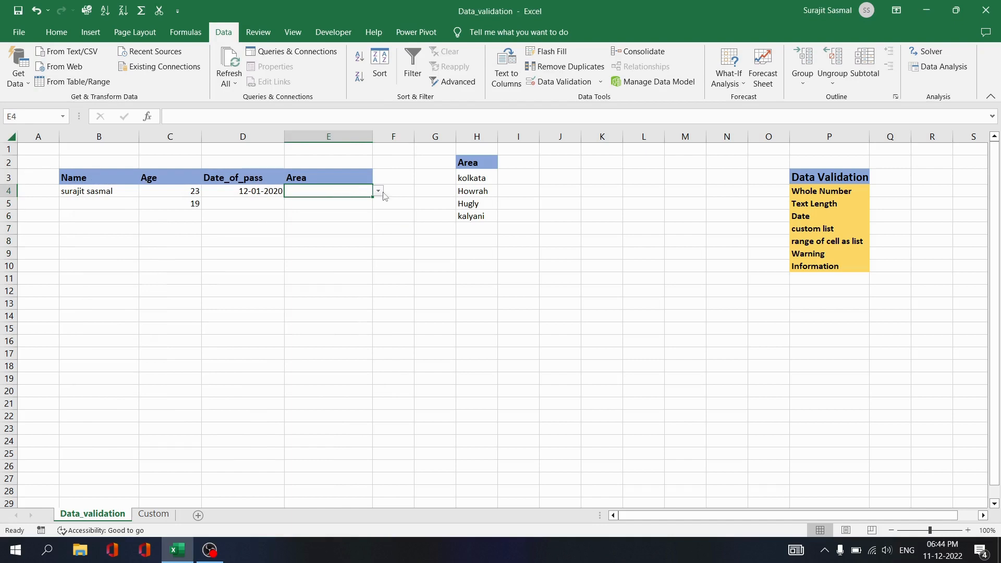
{"action": "left_click", "coordinate": [378, 192]}
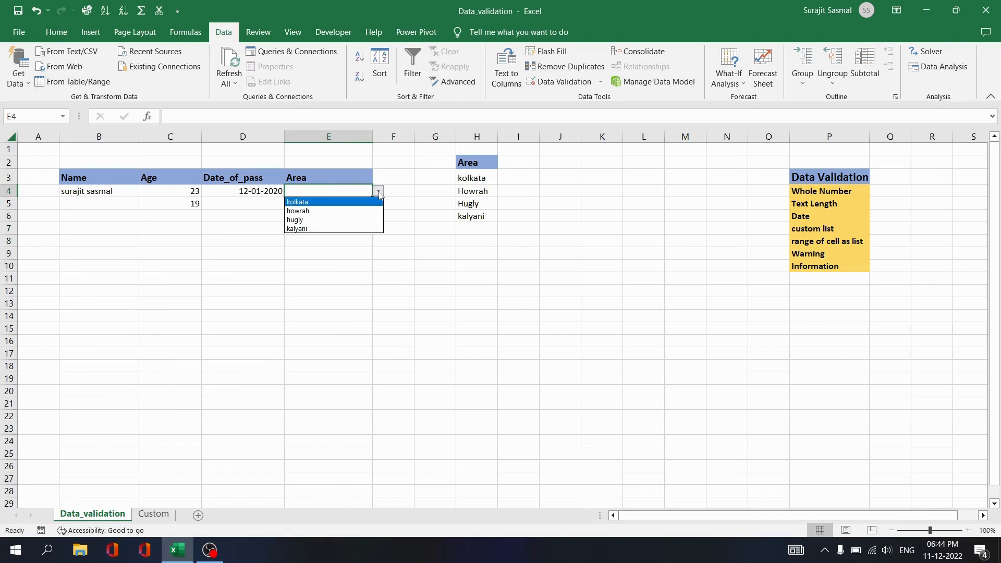
{"action": "left_click", "coordinate": [360, 211]}
{"action": "left_click", "coordinate": [352, 205]}
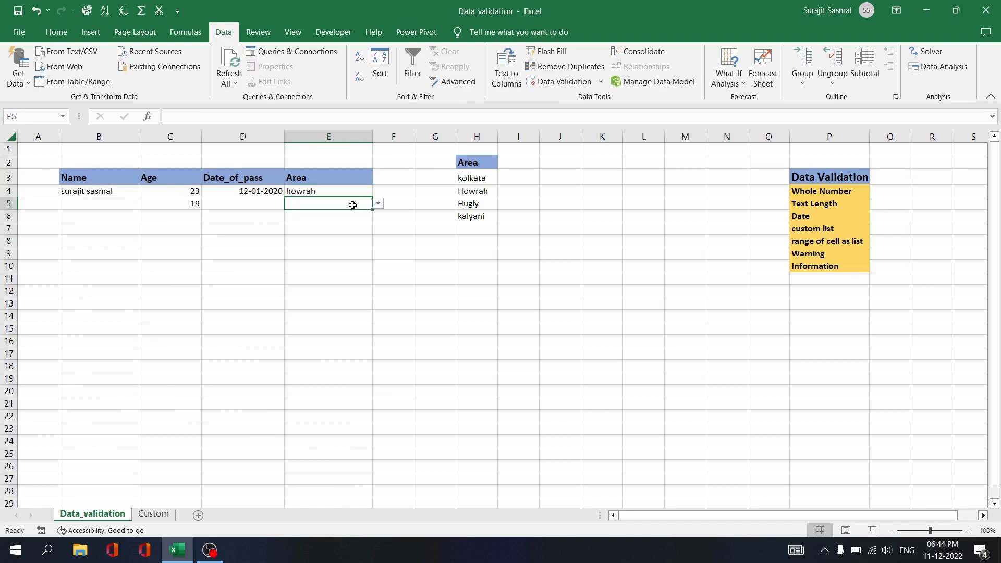
{"action": "left_click", "coordinate": [379, 204]}
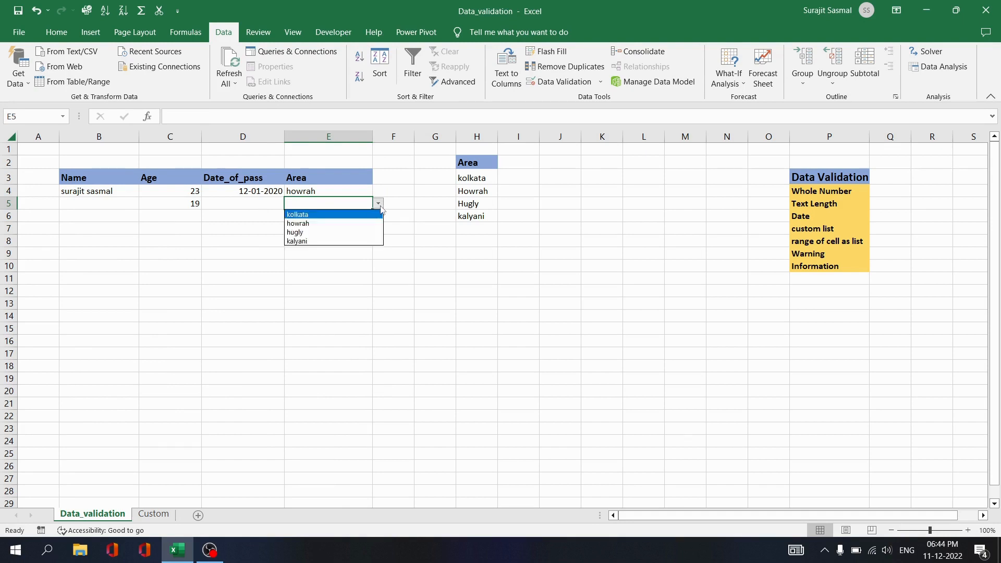
{"action": "left_click", "coordinate": [357, 233]}
{"action": "left_click", "coordinate": [333, 216]}
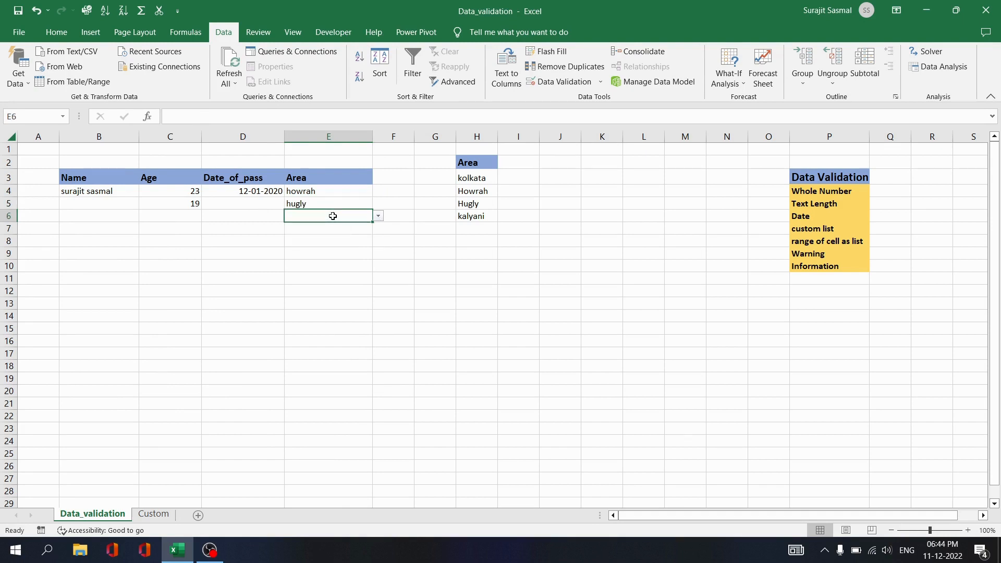
Clear all data validation from Area cells E4:E6.
{"action": "left_click_drag", "start_coordinate": [331, 188], "coordinate": [336, 254]}
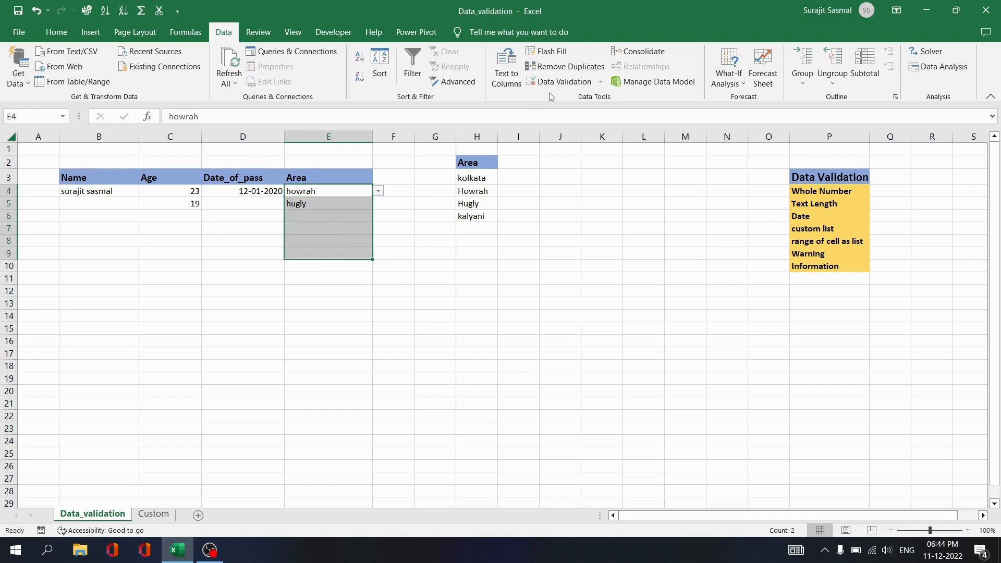
{"action": "left_click", "coordinate": [564, 82]}
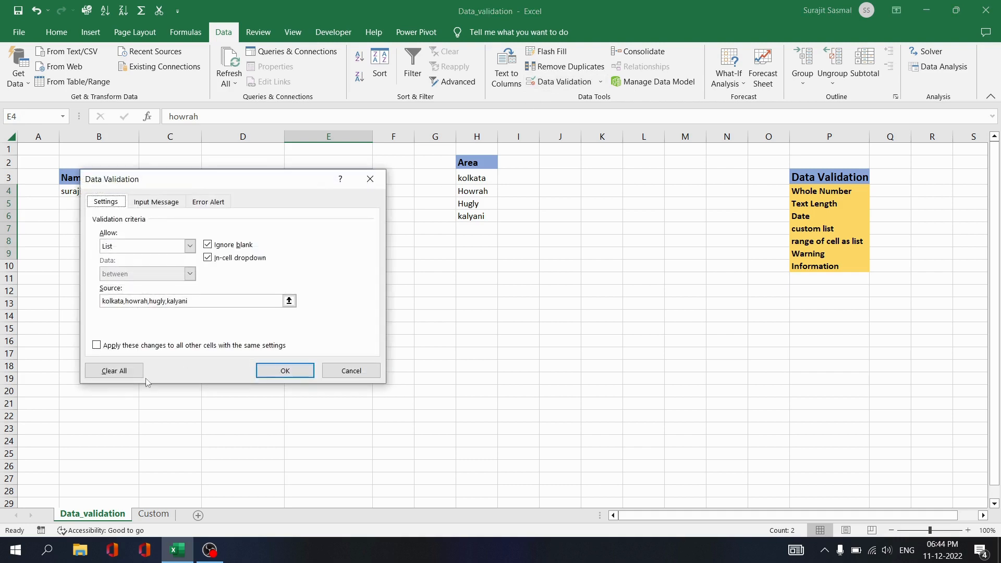
{"action": "left_click", "coordinate": [115, 372]}
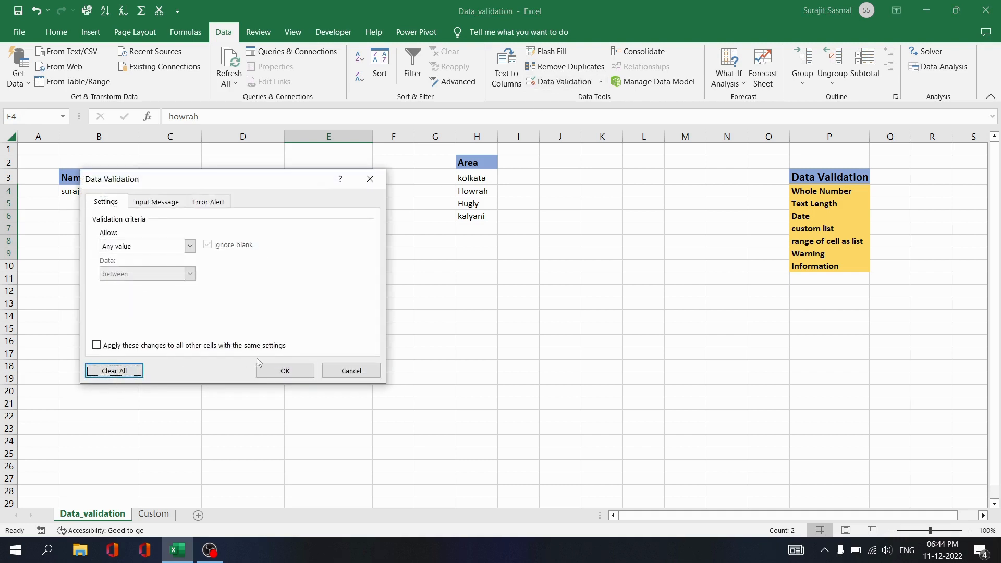
{"action": "left_click", "coordinate": [279, 369]}
{"action": "left_click", "coordinate": [406, 268]}
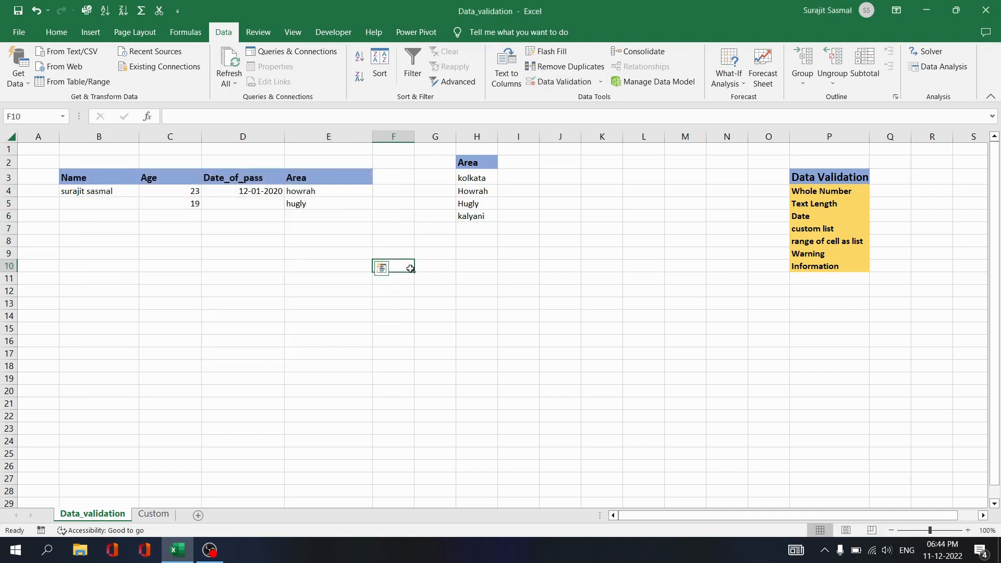
Delete the howrah and hugly entries, then select Area cells E4:E10.
{"action": "left_click", "coordinate": [348, 191]}
{"action": "left_click_drag", "start_coordinate": [347, 191], "coordinate": [346, 219]}
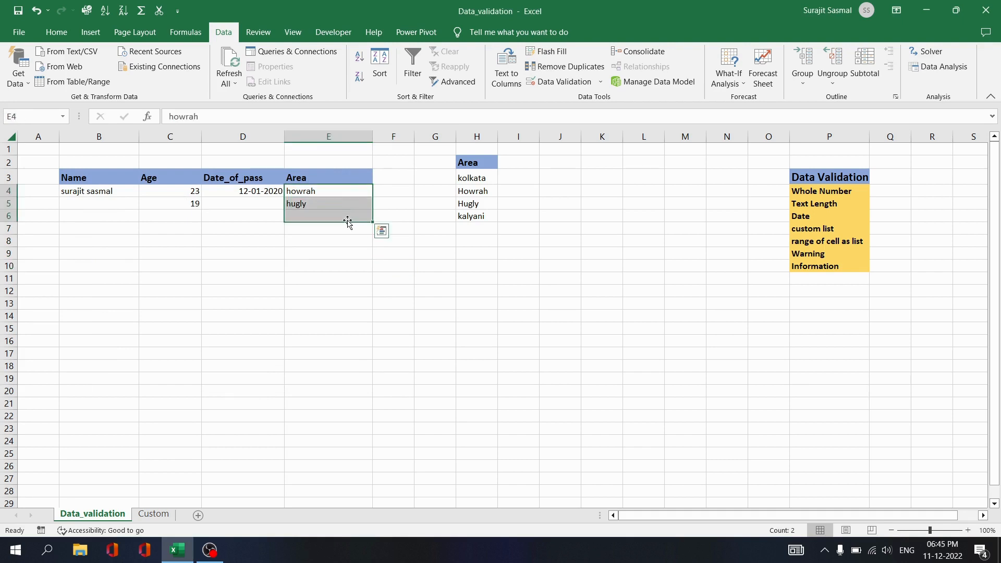
{"action": "key", "text": "Delete"}
{"action": "left_click", "coordinate": [412, 253]}
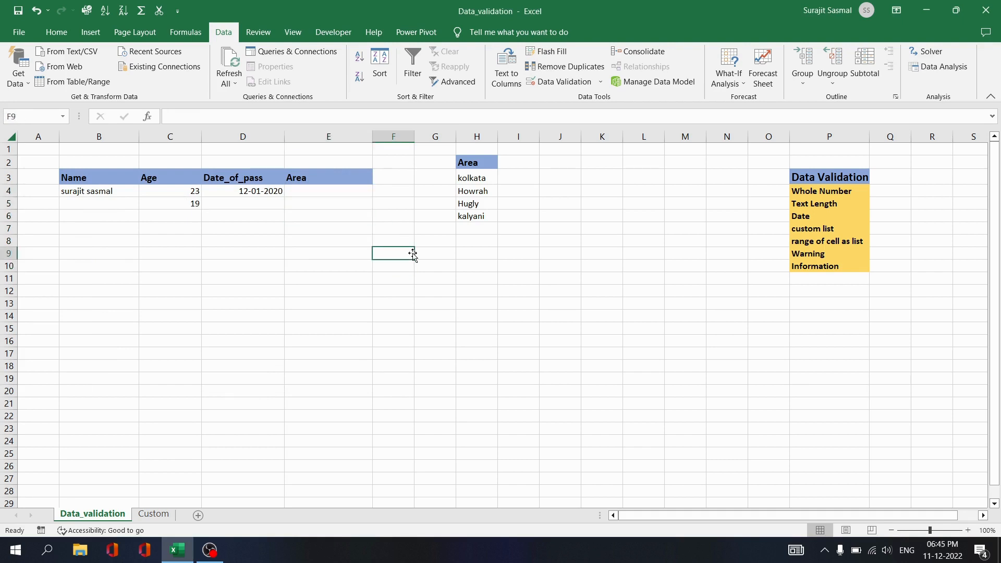
{"action": "left_click", "coordinate": [352, 189]}
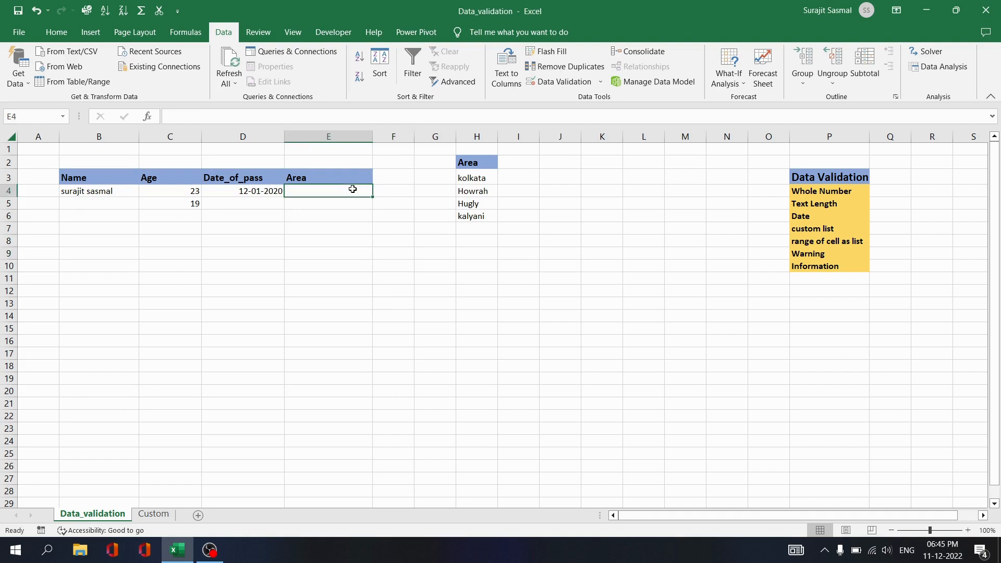
{"action": "left_click_drag", "start_coordinate": [352, 189], "coordinate": [351, 261]}
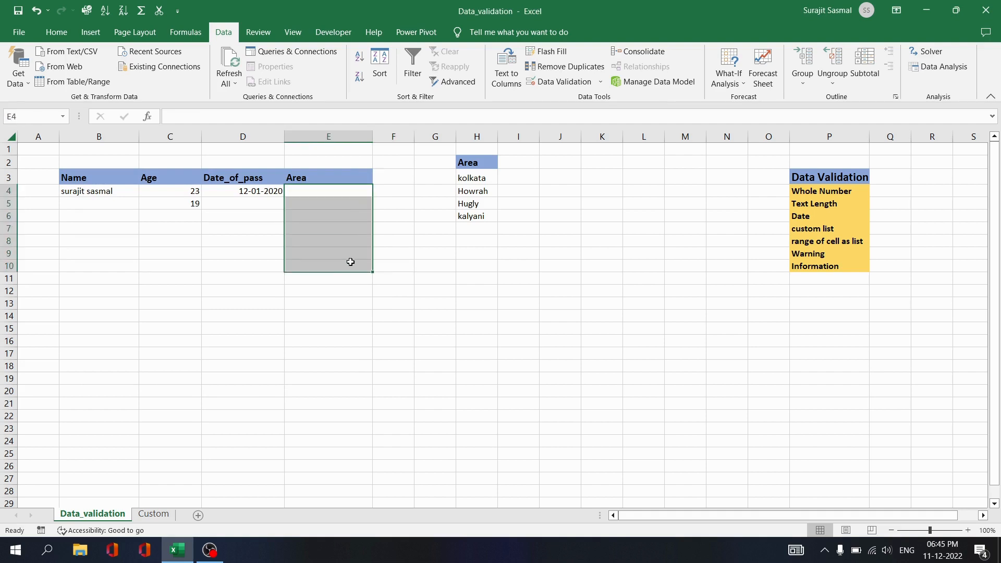
Set the Area cells to a List validation sourced from H3:H6.
{"action": "left_click", "coordinate": [573, 82]}
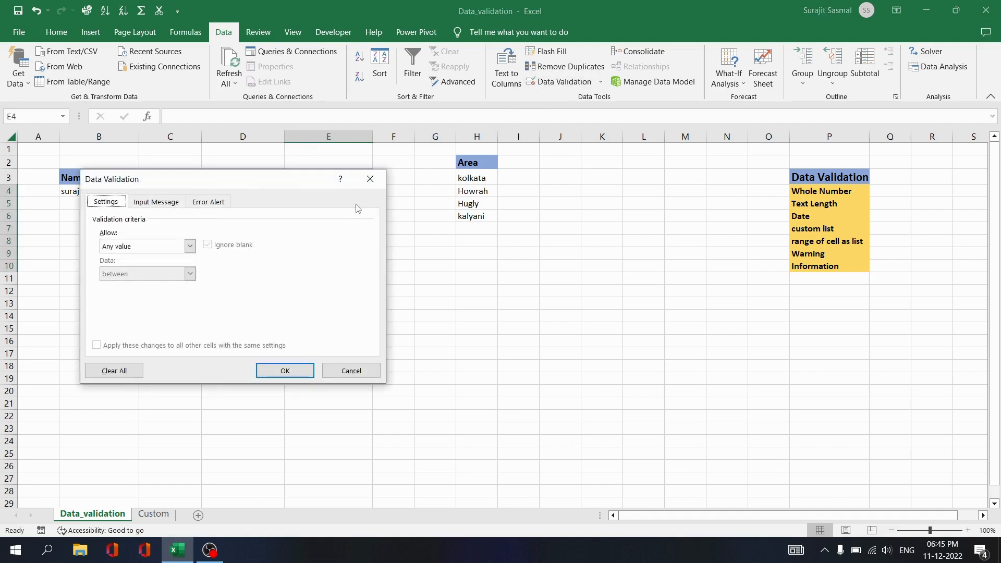
{"action": "left_click", "coordinate": [190, 246]}
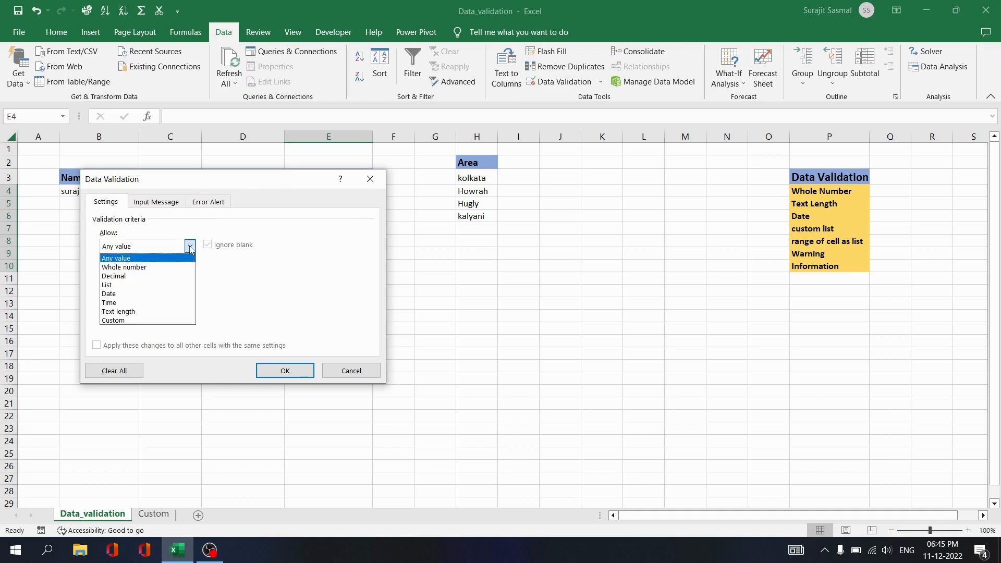
{"action": "left_click", "coordinate": [161, 285]}
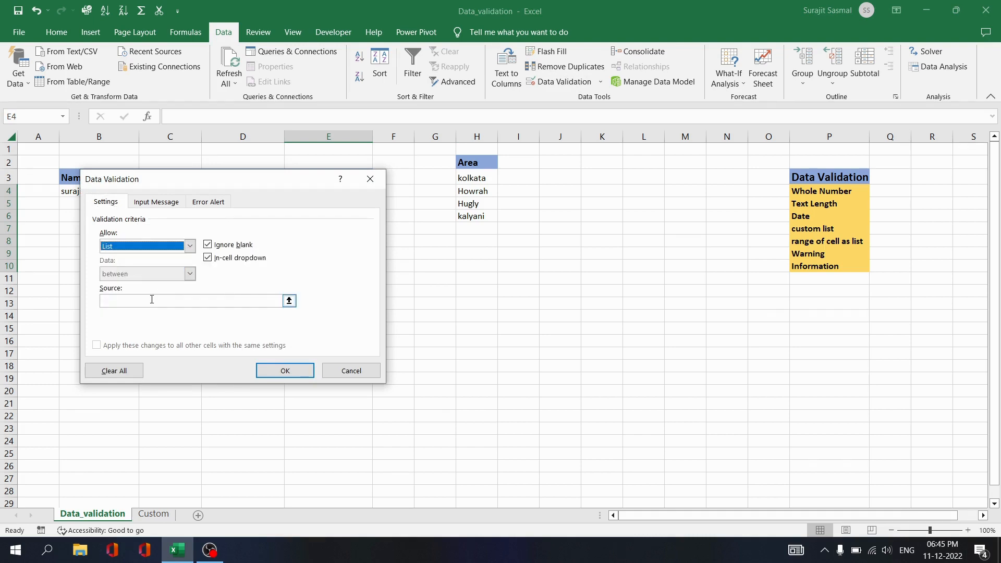
{"action": "left_click", "coordinate": [152, 299]}
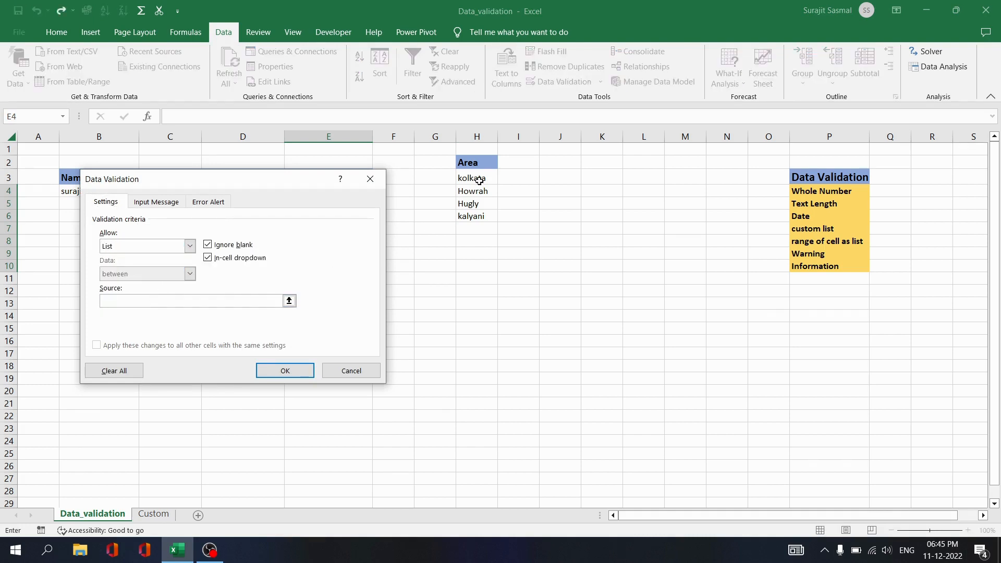
{"action": "left_click_drag", "start_coordinate": [472, 179], "coordinate": [472, 216]}
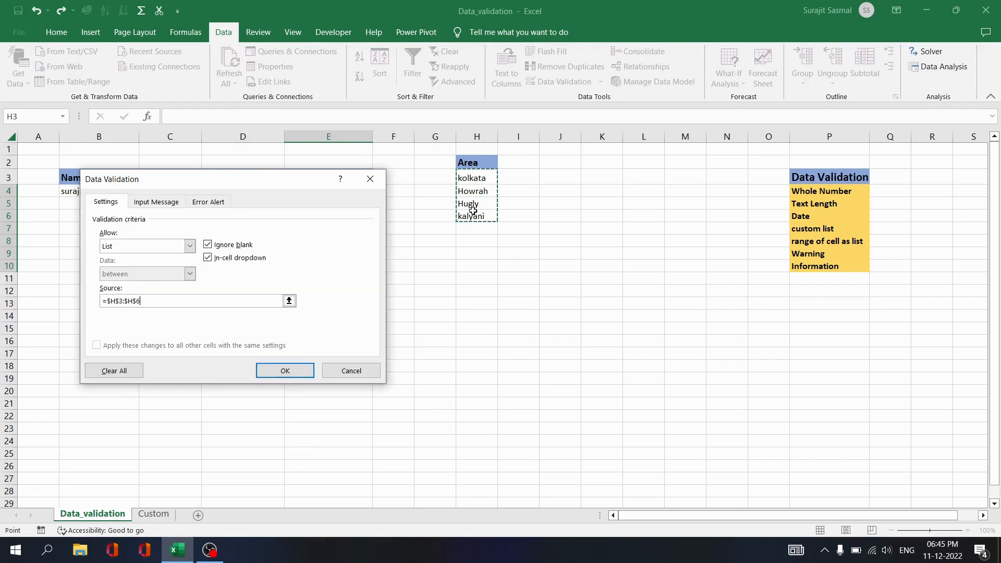
{"action": "left_click", "coordinate": [295, 371]}
{"action": "left_click", "coordinate": [454, 246]}
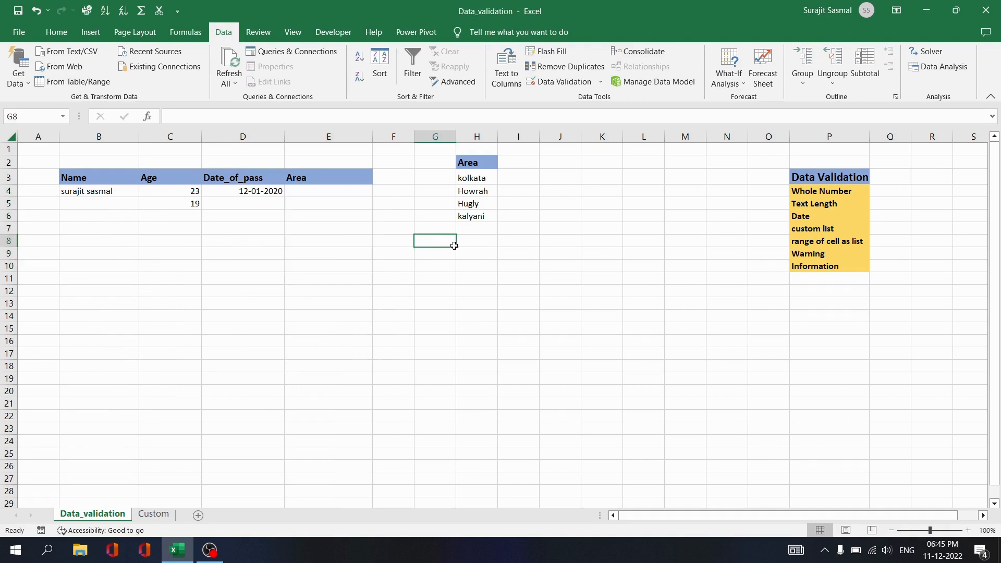
Choose Hugly in E4 and kalyani in E5 from the dropdowns.
{"action": "left_click", "coordinate": [360, 196]}
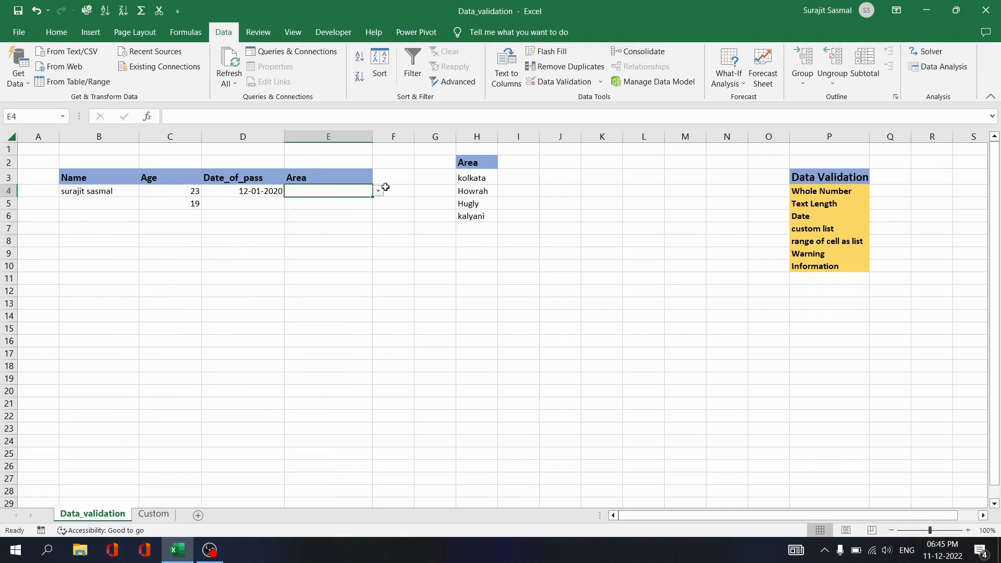
{"action": "left_click", "coordinate": [378, 191]}
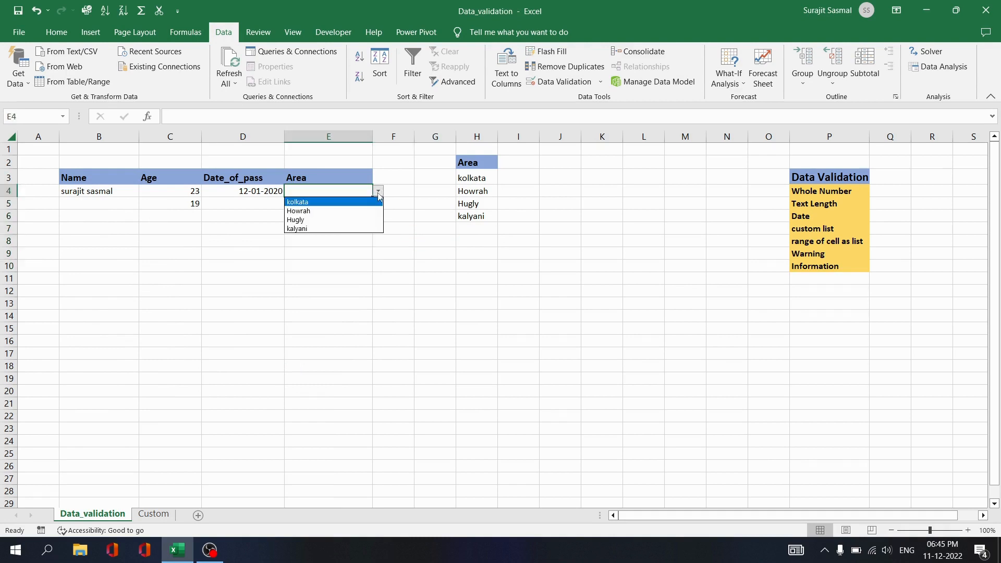
{"action": "left_click", "coordinate": [330, 219]}
{"action": "left_click", "coordinate": [339, 206]}
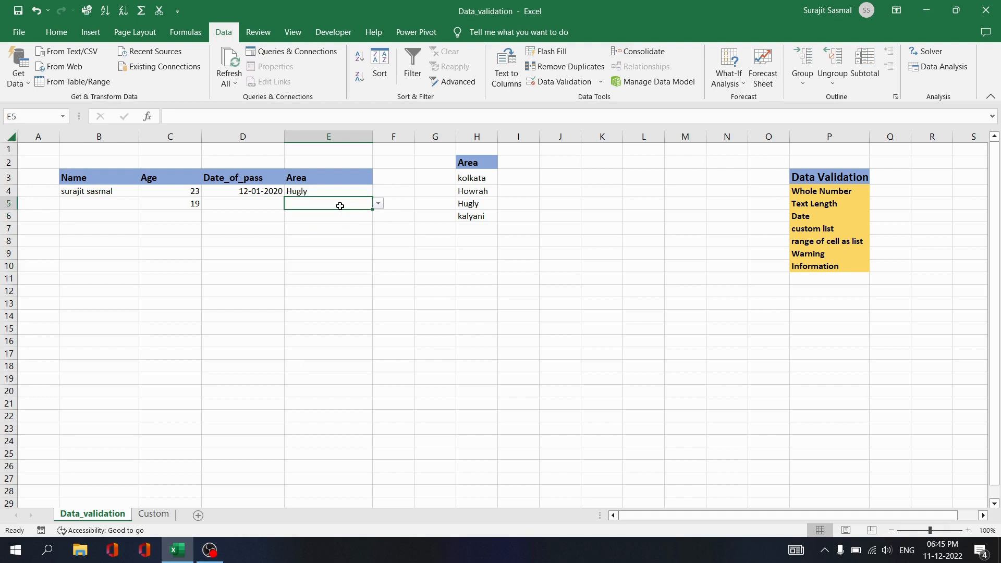
{"action": "left_click", "coordinate": [379, 205]}
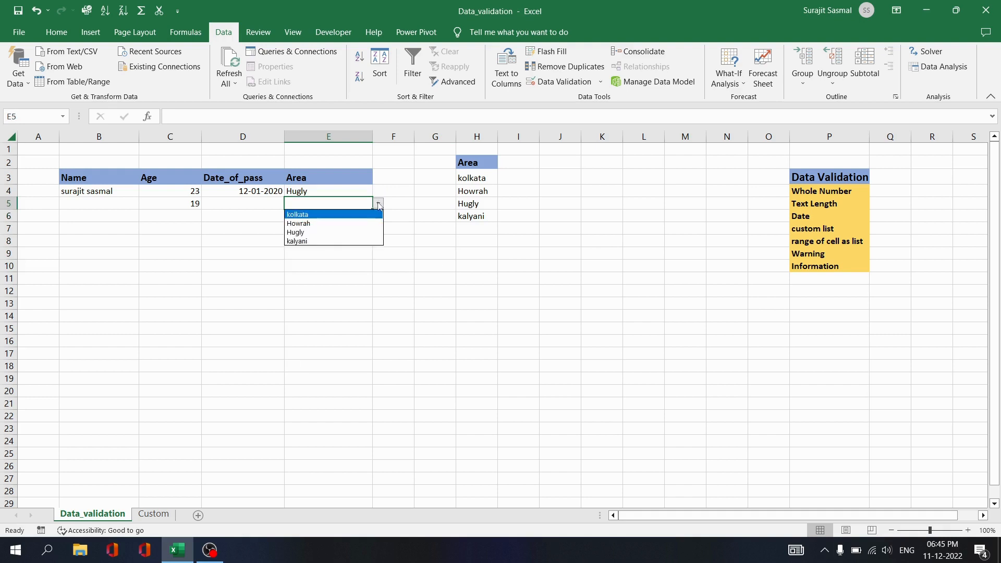
{"action": "left_click", "coordinate": [356, 238]}
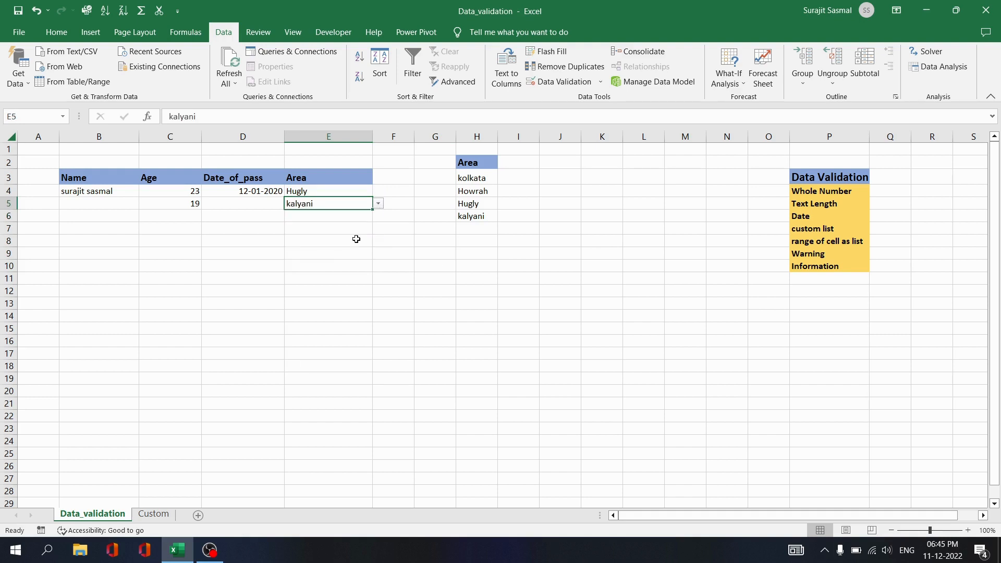
{"action": "left_click", "coordinate": [522, 270]}
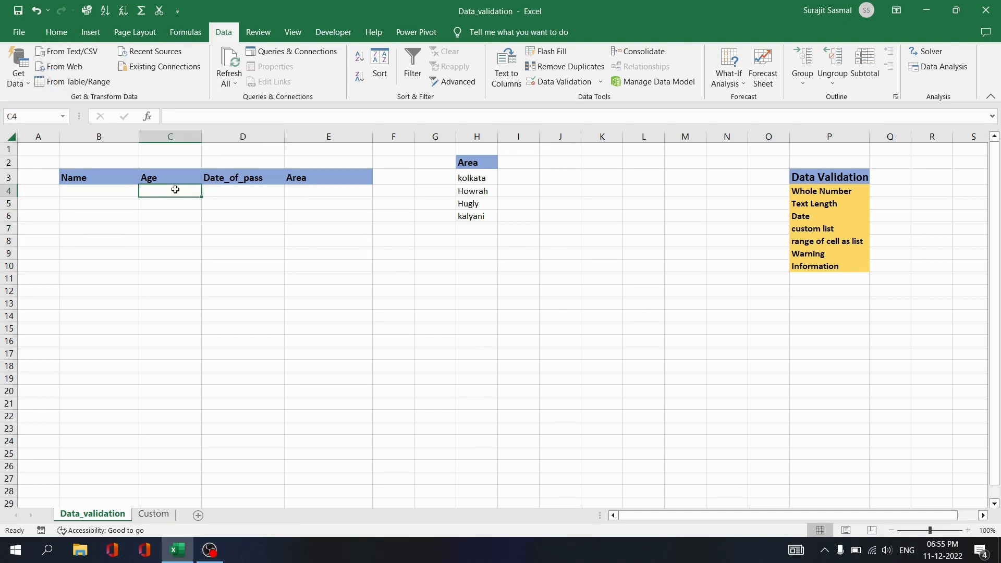
Select the Age cells C4 through C8.
{"action": "left_click", "coordinate": [177, 211]}
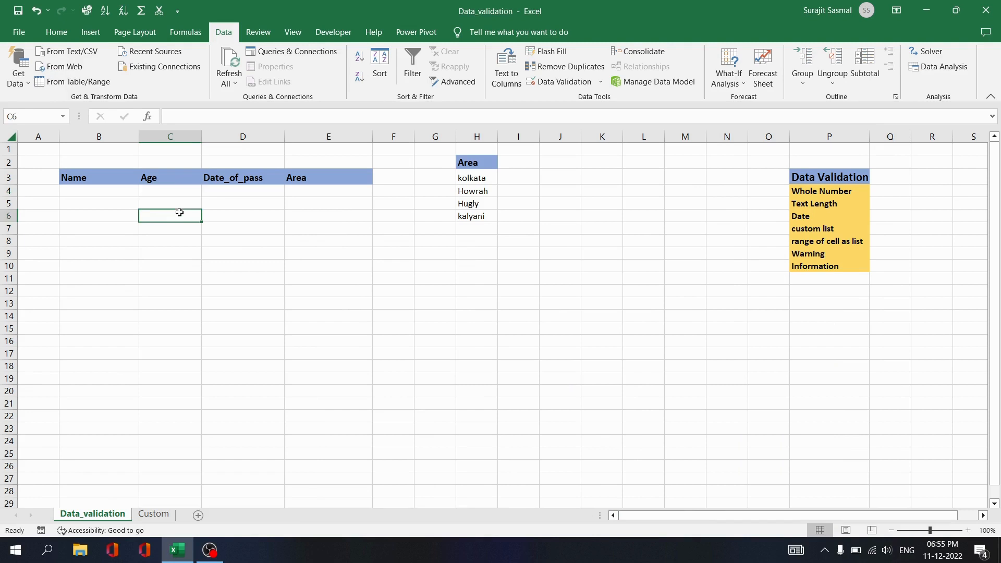
{"action": "left_click", "coordinate": [173, 190]}
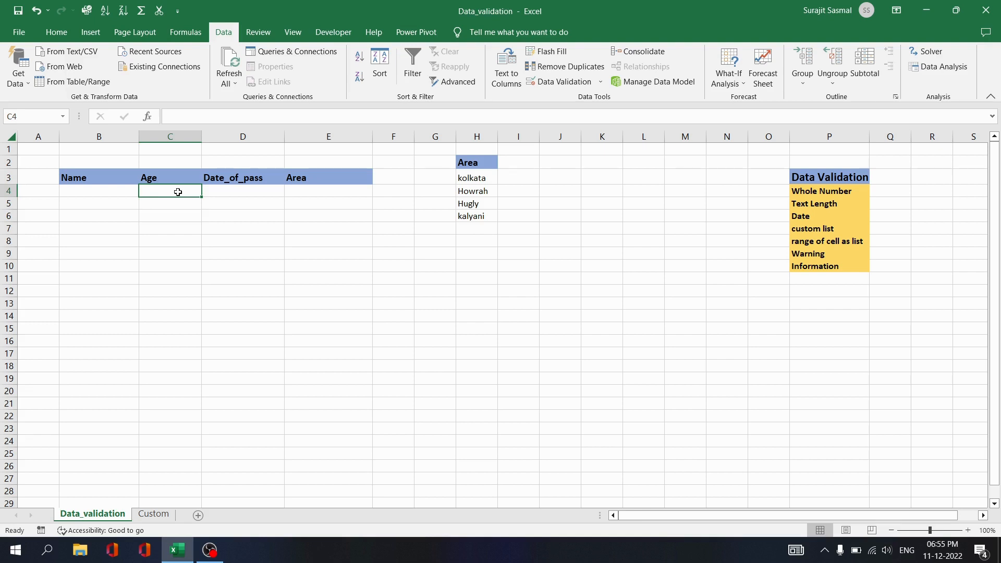
{"action": "left_click", "coordinate": [168, 237]}
{"action": "left_click", "coordinate": [166, 191]}
{"action": "left_click_drag", "start_coordinate": [183, 194], "coordinate": [186, 240]}
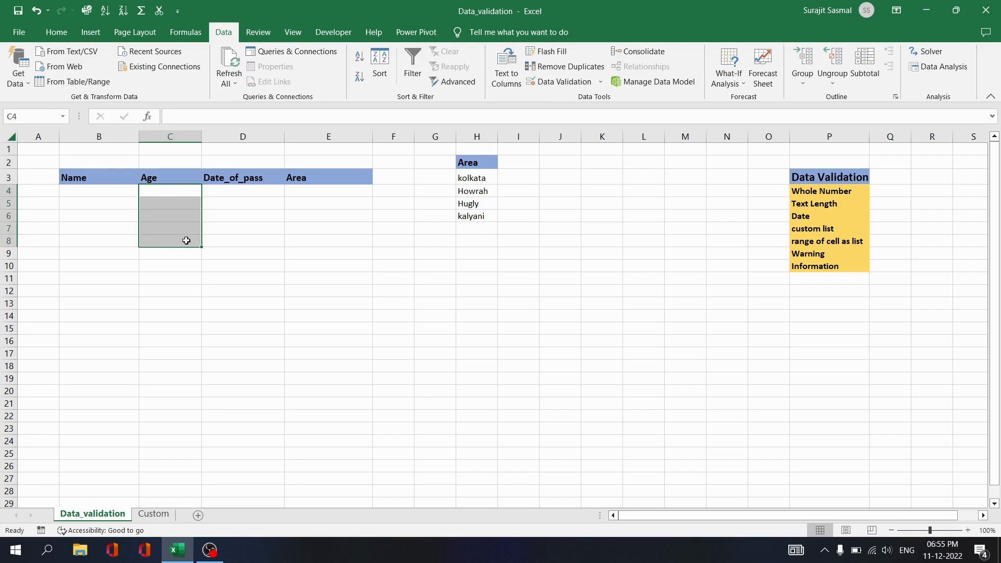
Add an input message titled 'restrict age' reading 'enter age between 18 to 30' to C4:C8.
{"action": "left_click", "coordinate": [573, 83]}
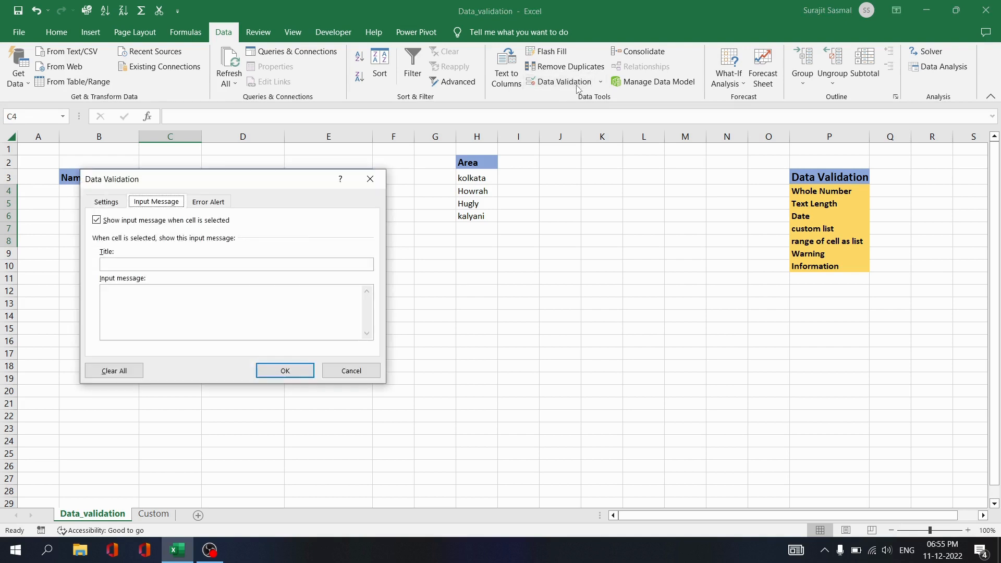
{"action": "left_click", "coordinate": [117, 203]}
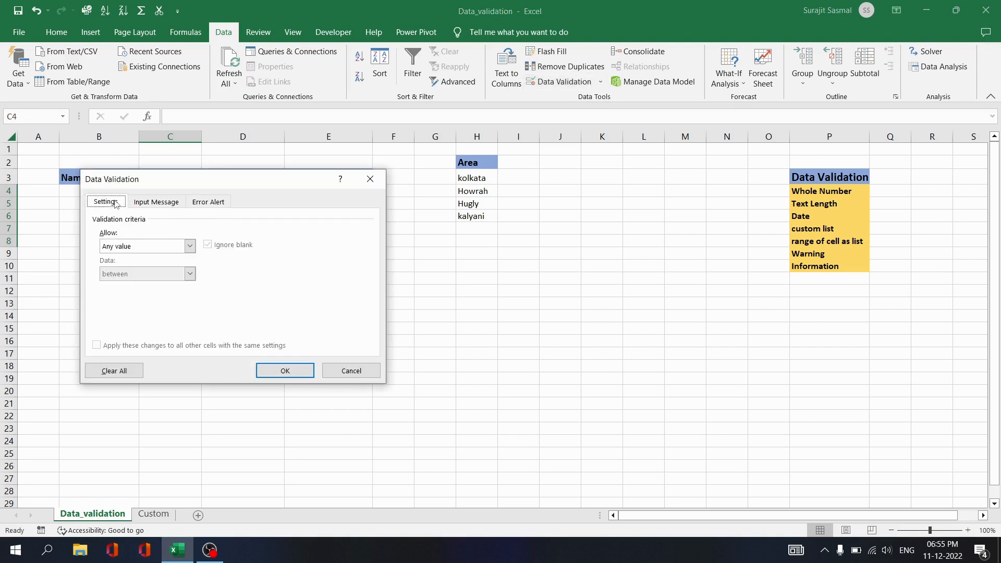
{"action": "left_click", "coordinate": [160, 206]}
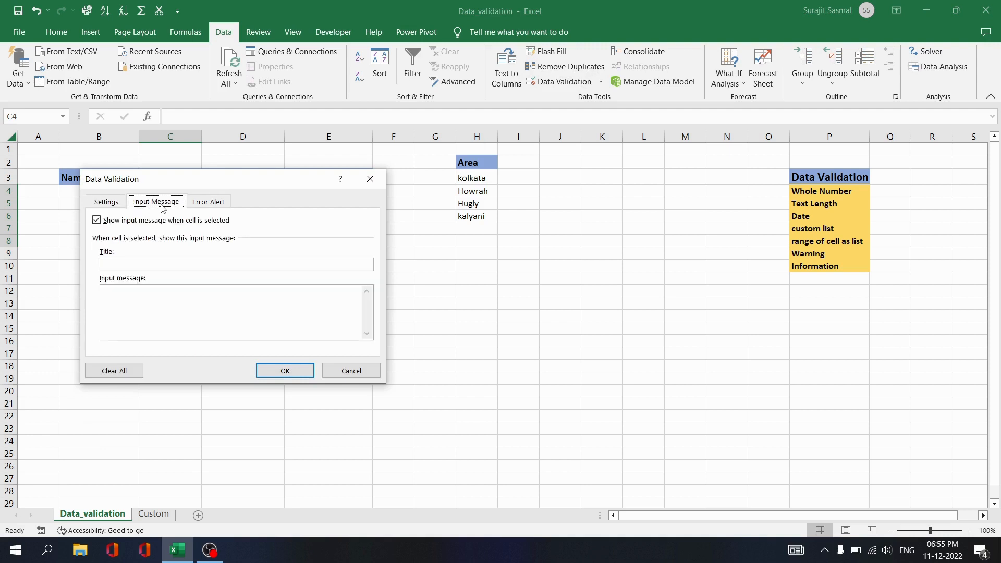
{"action": "left_click", "coordinate": [133, 264]}
{"action": "type", "text": "restrict"}
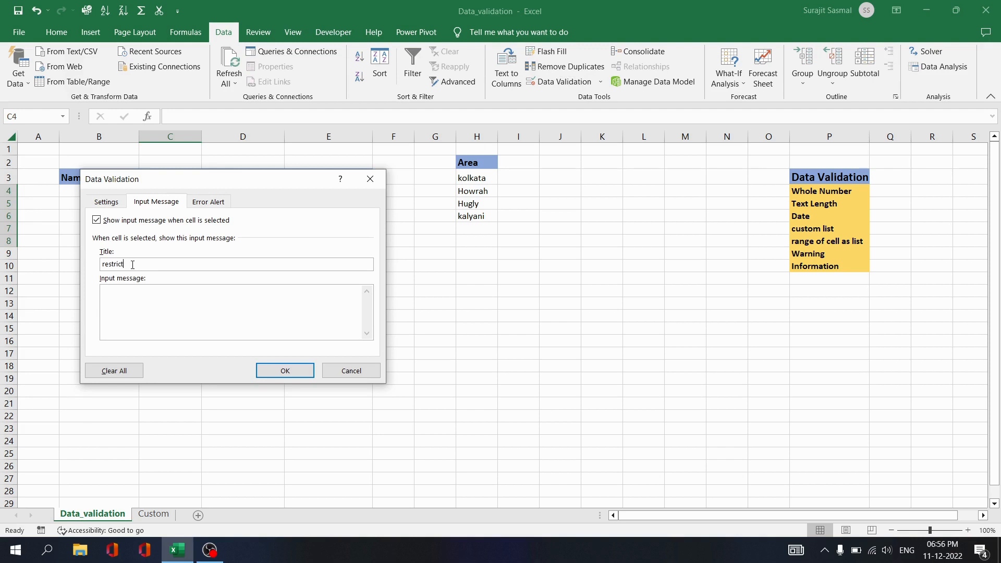
{"action": "type", "text": "age"}
{"action": "left_click", "coordinate": [126, 295]}
{"action": "type", "text": "enter age between 18 to 30"}
{"action": "left_click", "coordinate": [279, 371]}
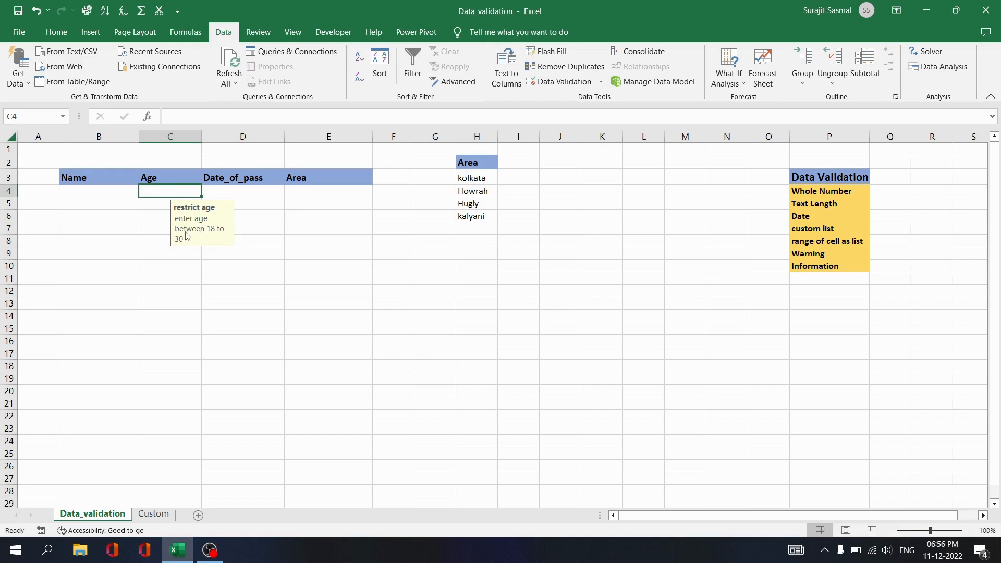
{"action": "left_click", "coordinate": [147, 203]}
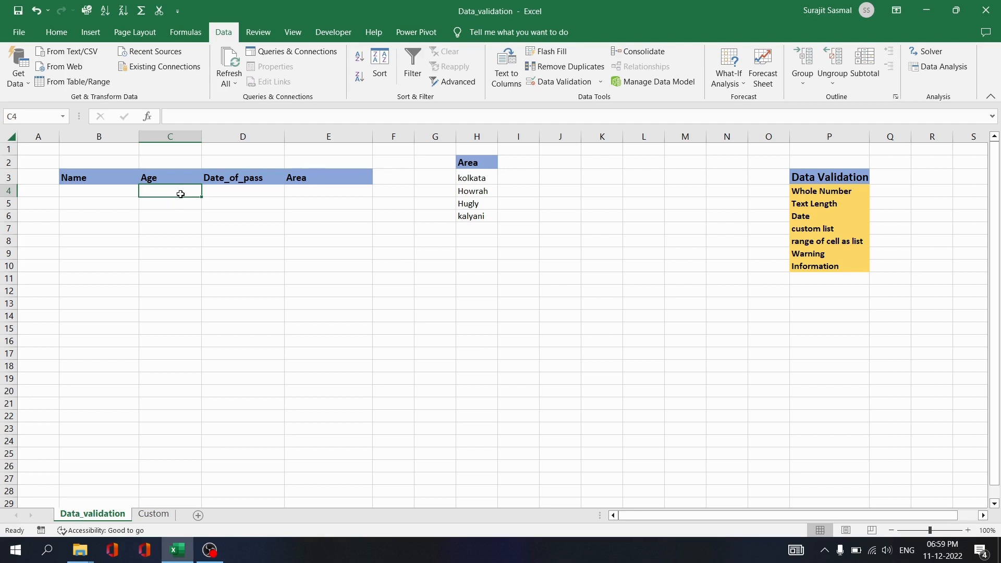
{"action": "type", "text": "34"}
{"action": "key", "text": "Return"}
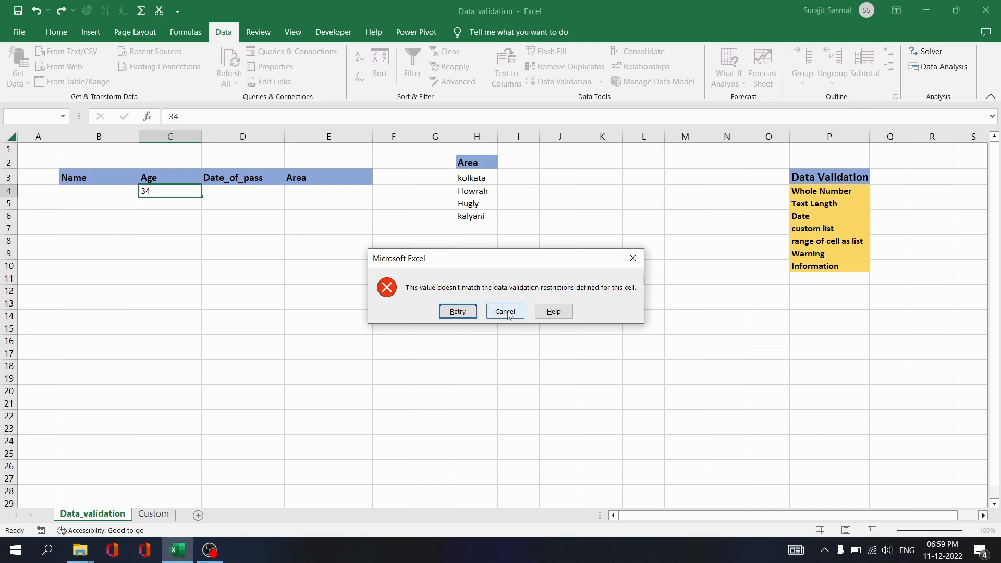
{"action": "left_click", "coordinate": [510, 313]}
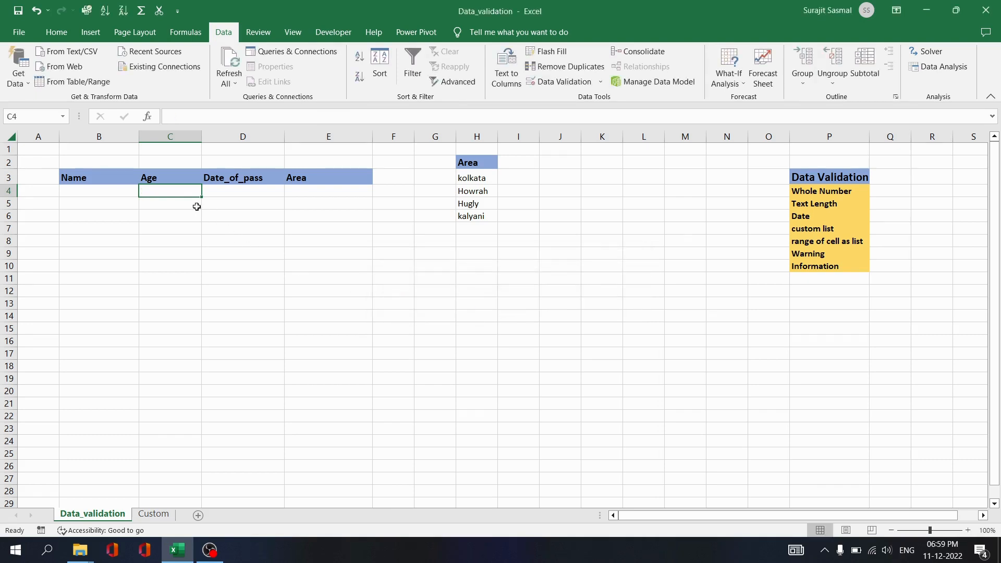
Set the Age error alert title to 'error' with the message 'age go beyond 18 -30'.
{"action": "left_click", "coordinate": [567, 83]}
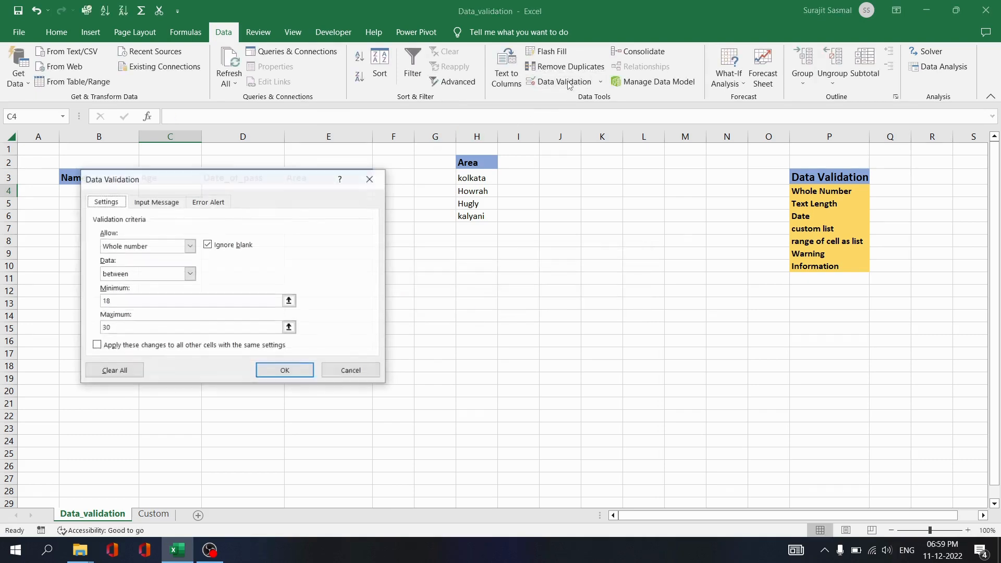
{"action": "left_click", "coordinate": [208, 202]}
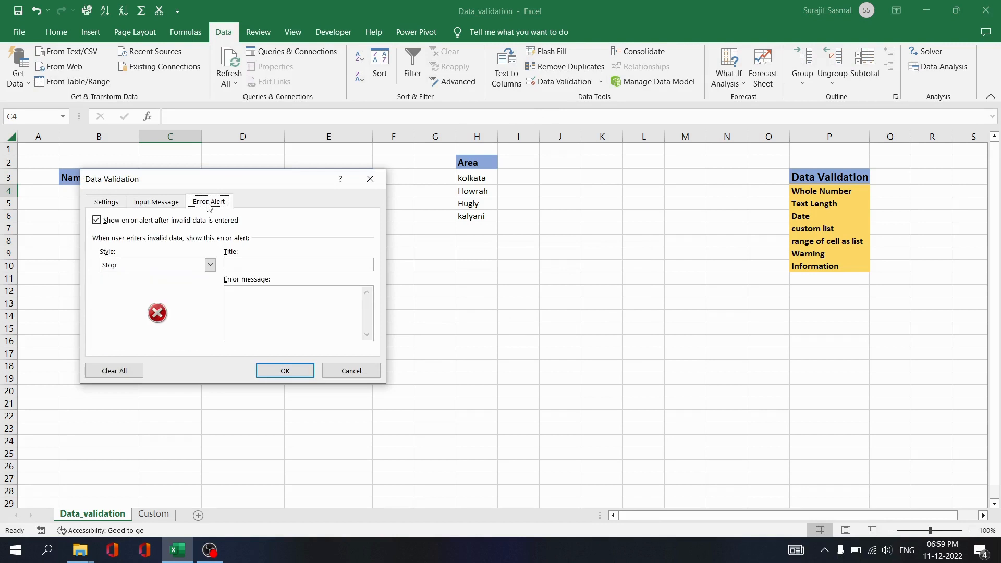
{"action": "left_click", "coordinate": [260, 266]}
{"action": "type", "text": "error"}
{"action": "left_click", "coordinate": [234, 294]}
{"action": "type", "text": "age go beyond 18 -30"}
{"action": "left_click", "coordinate": [282, 369]}
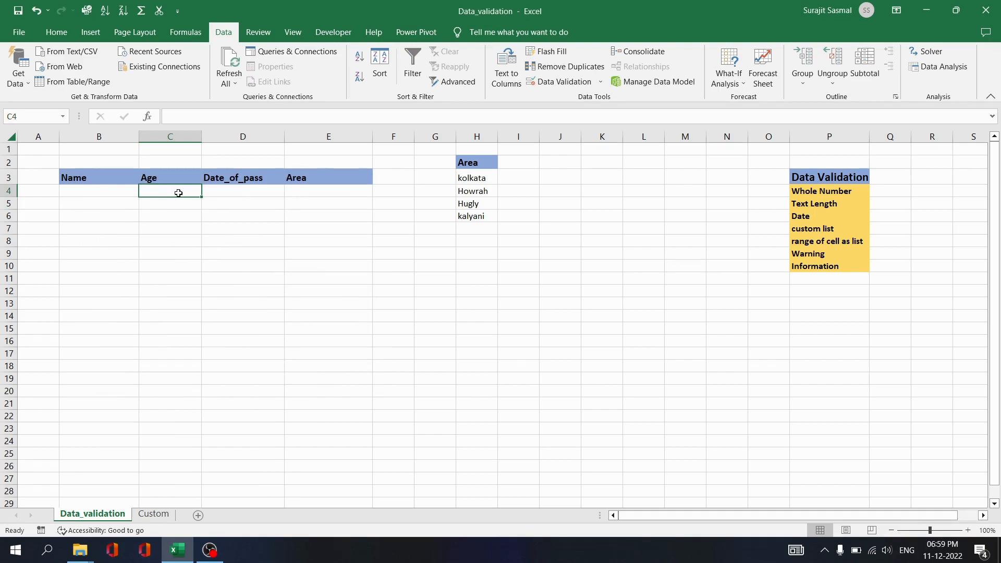
Enter 34 in C4, cancel the rejection, and reopen the Age validation settings.
{"action": "type", "text": "34"}
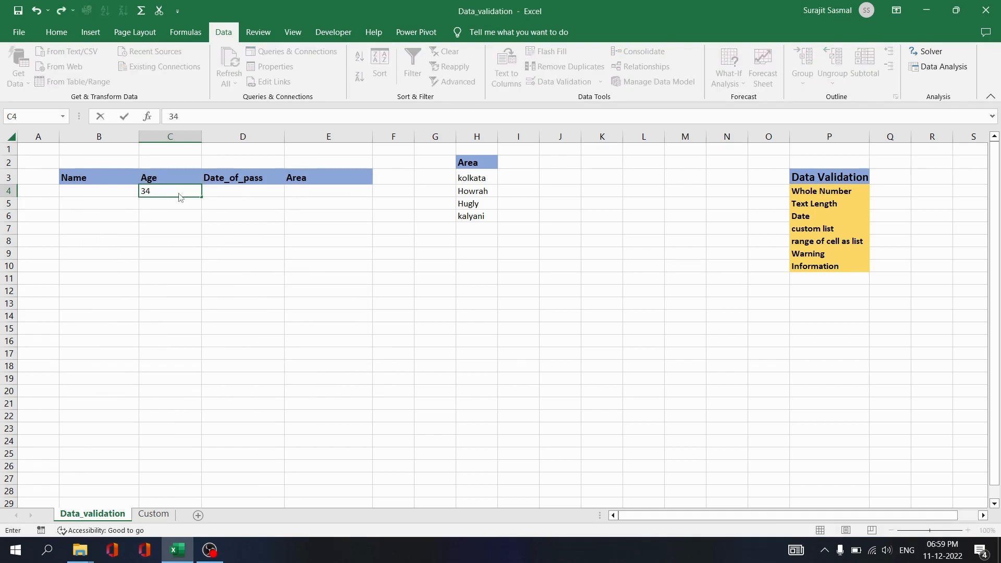
{"action": "key", "text": "Return"}
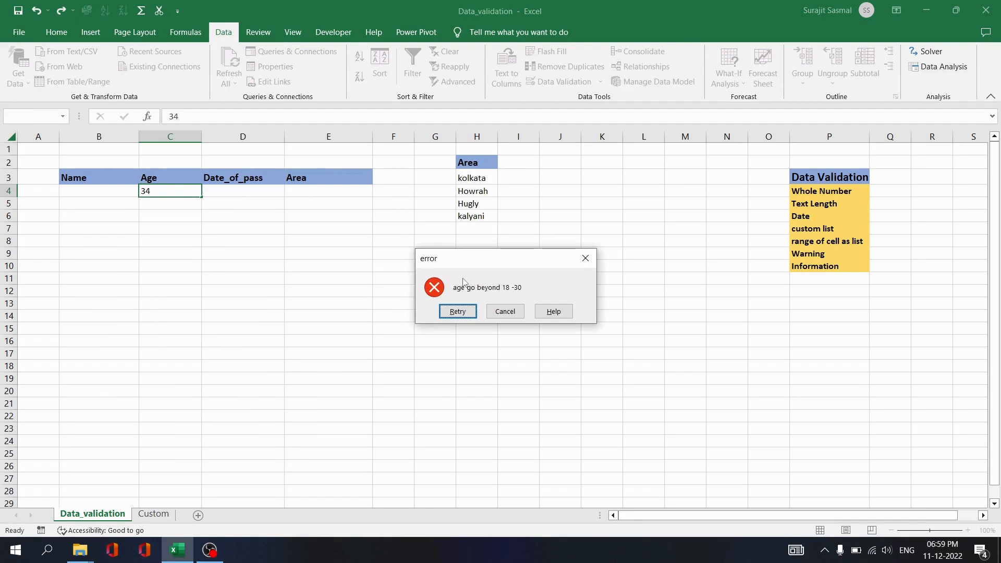
{"action": "left_click", "coordinate": [505, 311]}
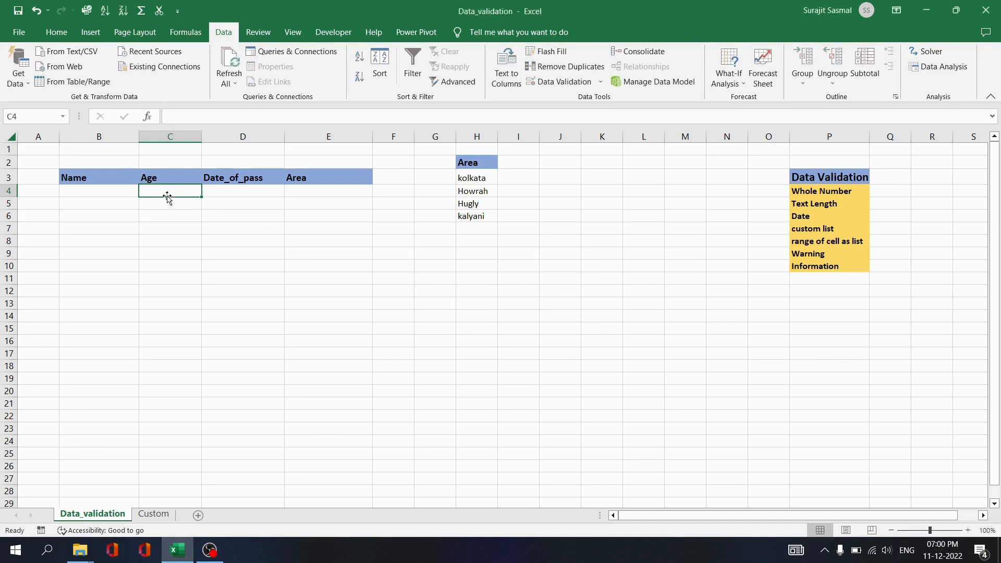
{"action": "left_click", "coordinate": [557, 82]}
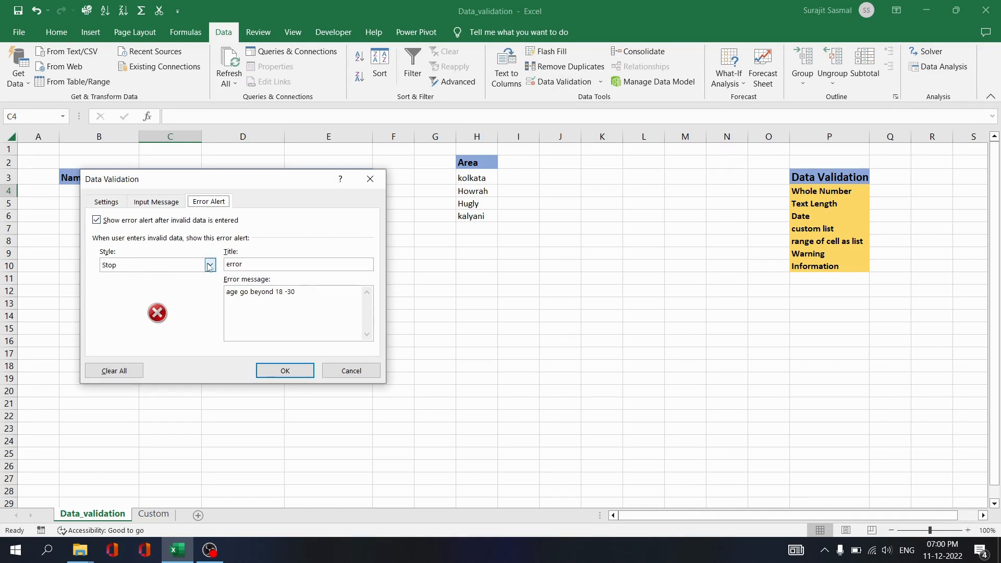
Change the Age error alert style from Stop to Warning.
{"action": "left_click", "coordinate": [211, 266]}
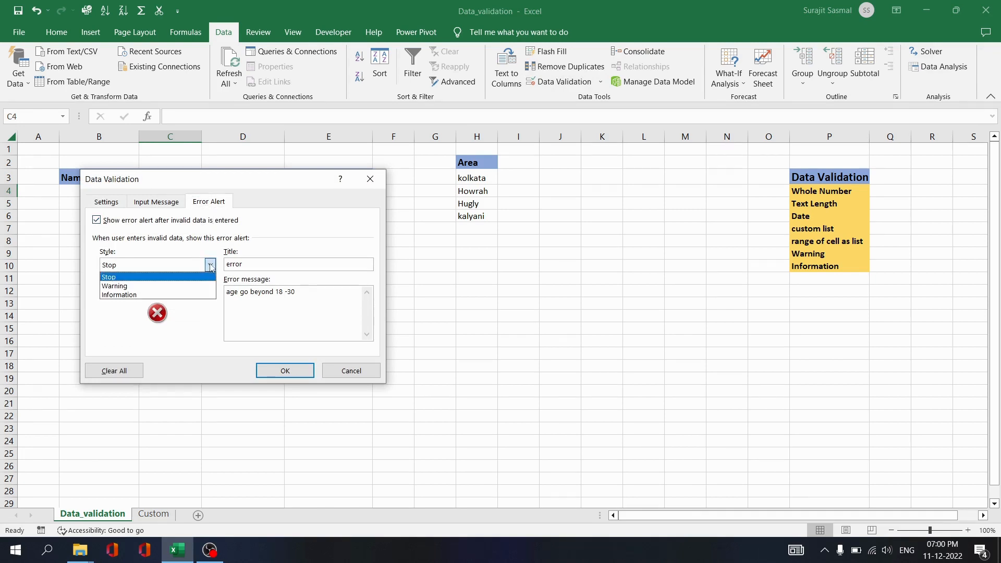
{"action": "left_click", "coordinate": [166, 286]}
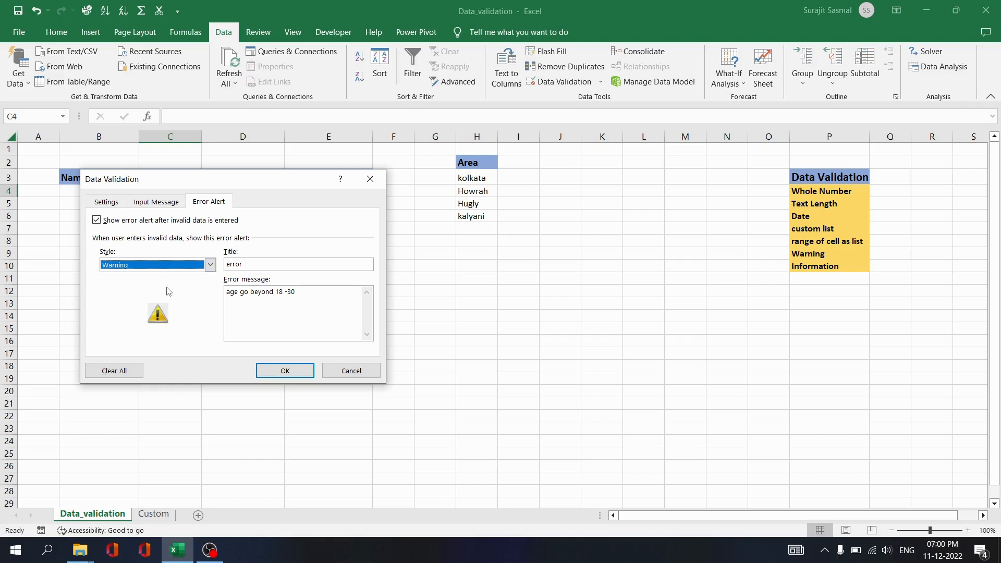
{"action": "left_click", "coordinate": [299, 374]}
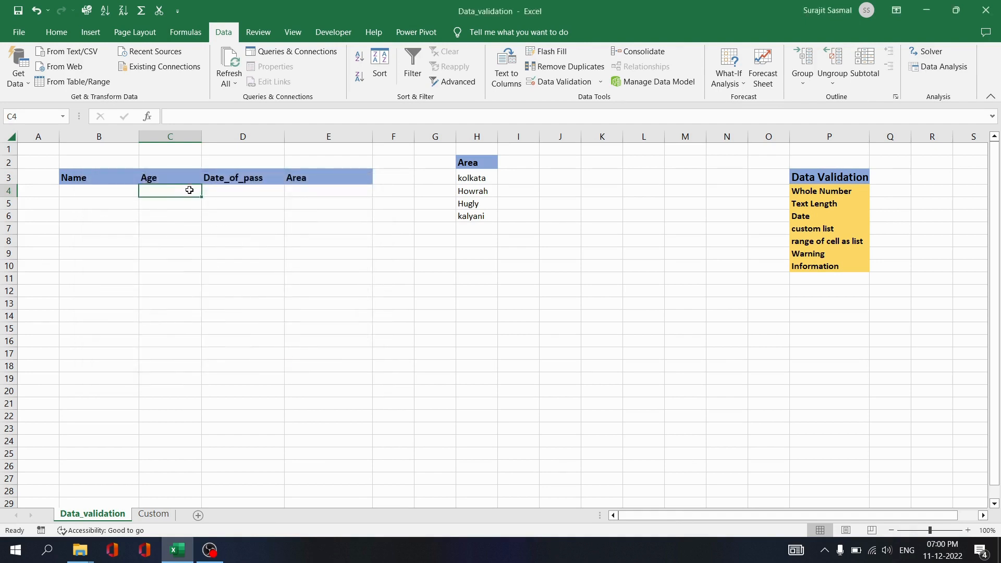
Enter 34 in C4 and accept it despite the warning.
{"action": "type", "text": "34"}
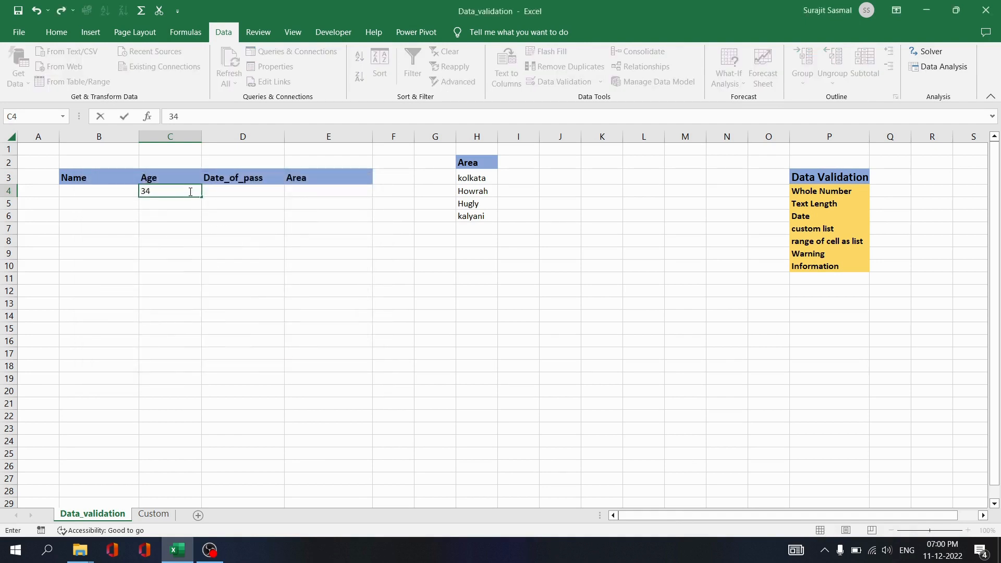
{"action": "key", "text": "Return"}
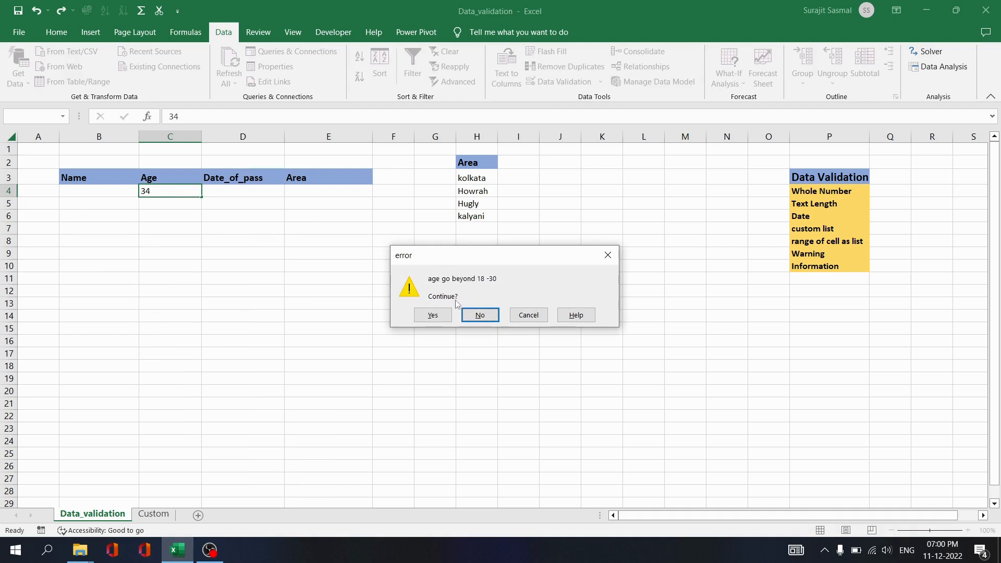
{"action": "left_click", "coordinate": [433, 315]}
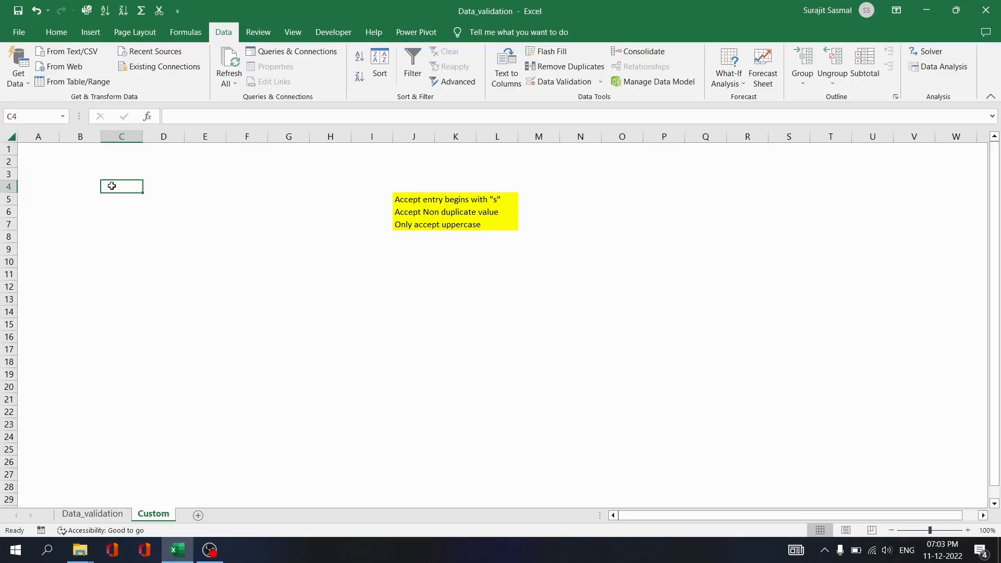
Give A1 a Custom validation rule with the formula =left(A1,1)="s".
{"action": "left_click", "coordinate": [44, 151]}
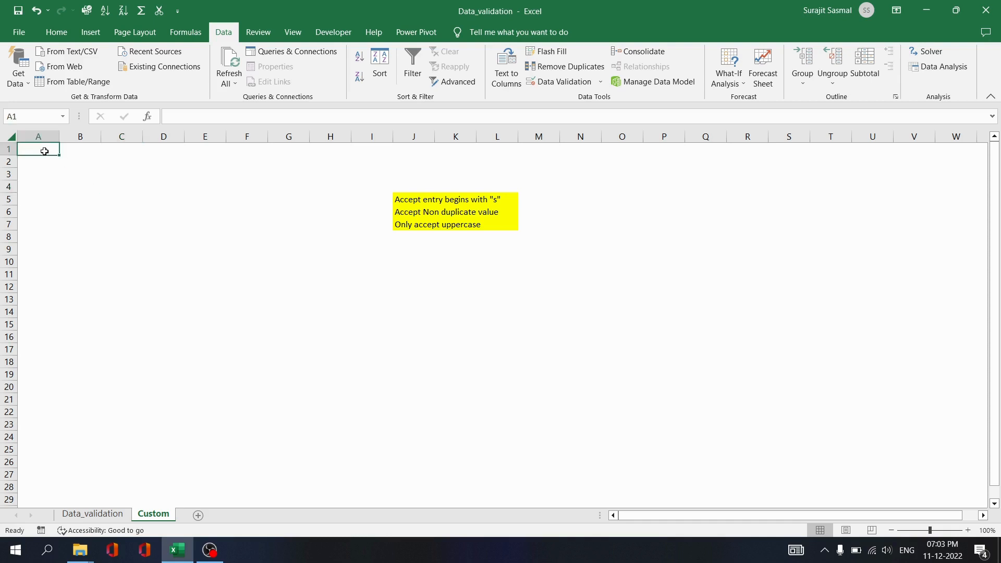
{"action": "left_click", "coordinate": [547, 84]}
{"action": "left_click", "coordinate": [106, 202]}
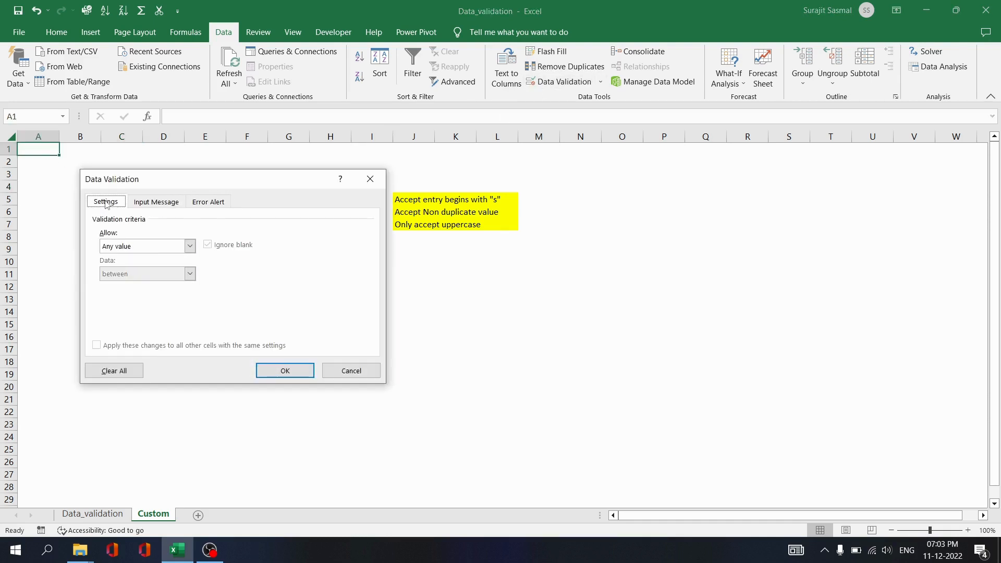
{"action": "left_click", "coordinate": [189, 246]}
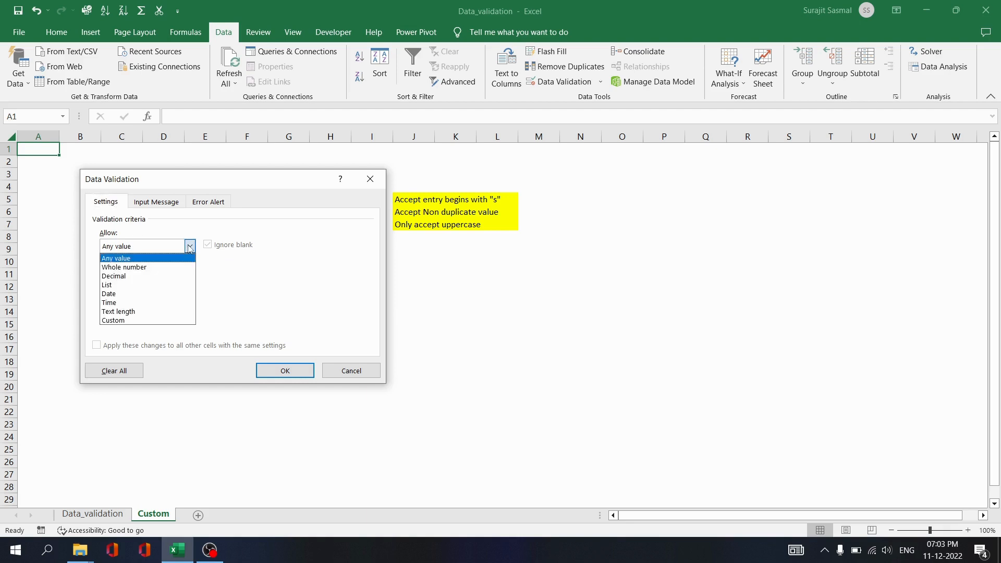
{"action": "left_click", "coordinate": [130, 320]}
{"action": "left_click", "coordinate": [113, 299]}
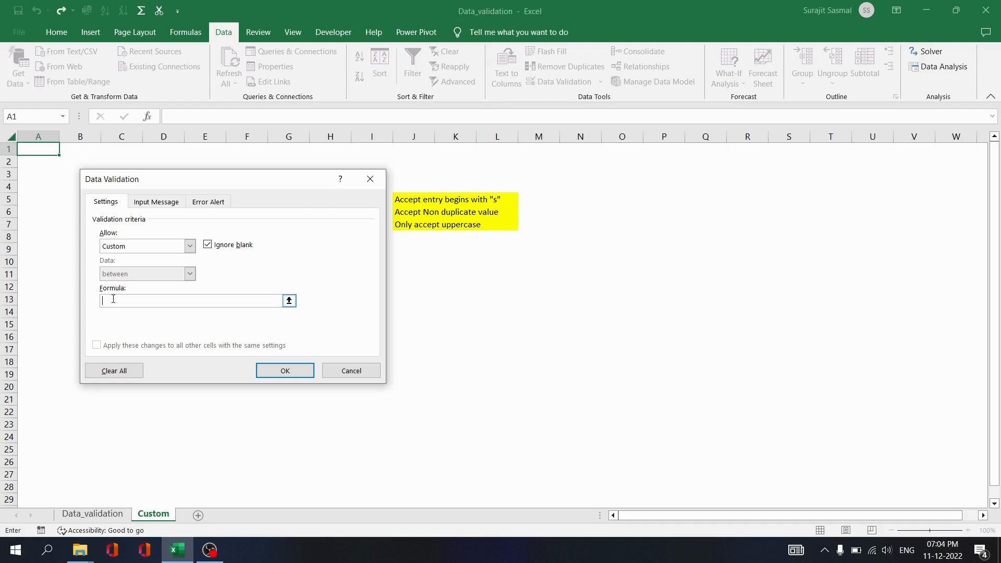
{"action": "type", "text": "=left("}
{"action": "left_click", "coordinate": [41, 152]}
{"action": "type", "text": ",1)=\"s"}
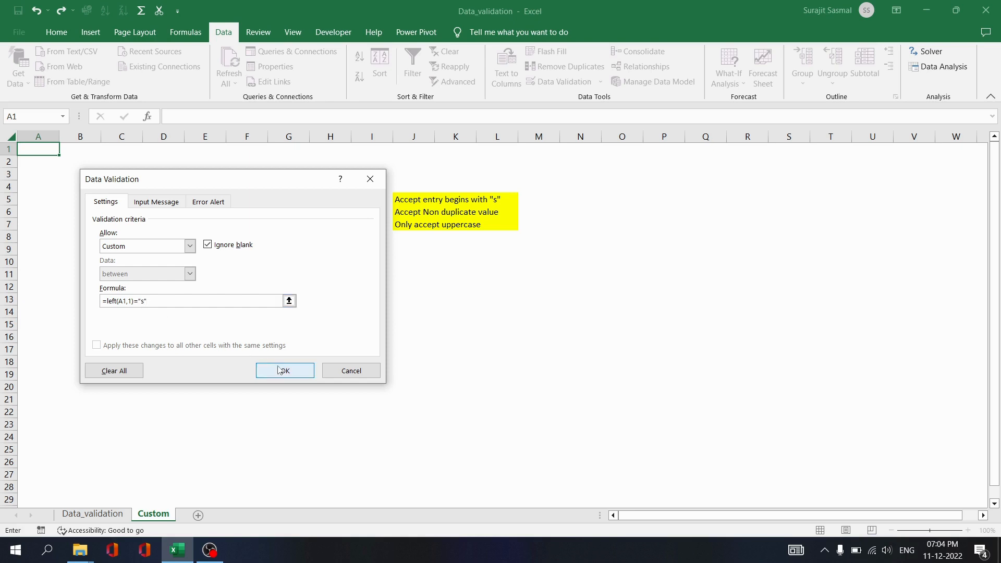
{"action": "left_click", "coordinate": [281, 370]}
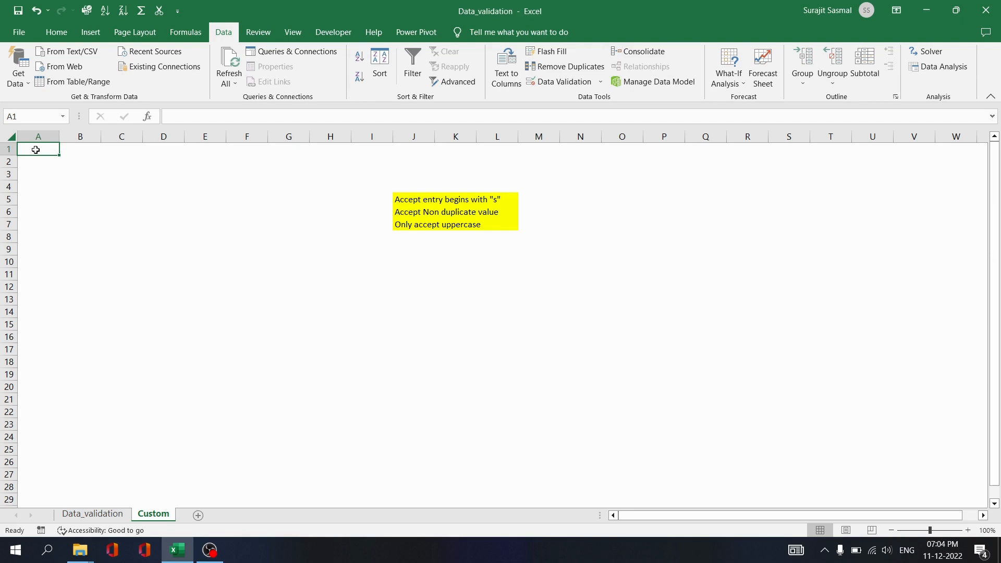
Enter fgh in A1 and cancel the rejection.
{"action": "type", "text": "fgh"}
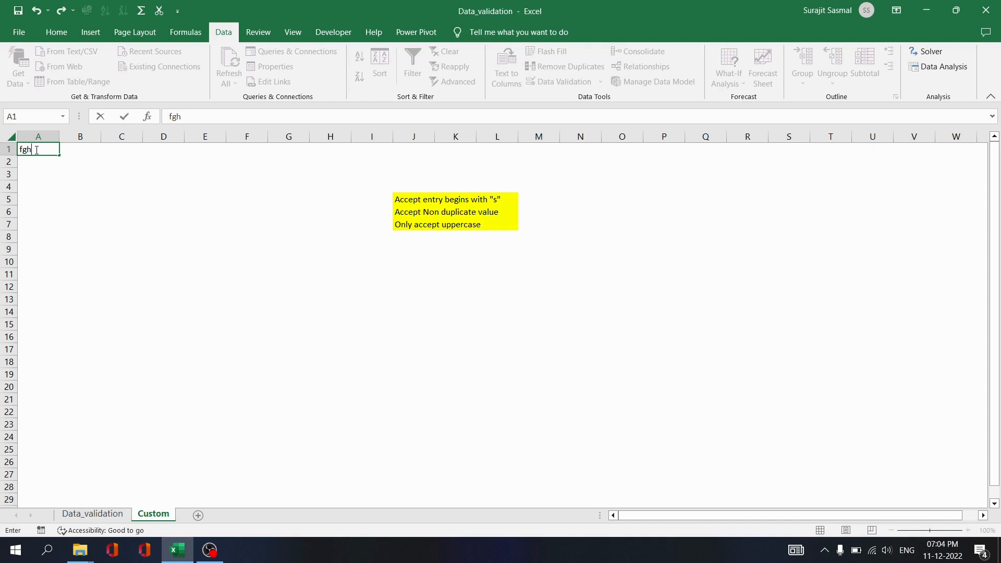
{"action": "key", "text": "Return"}
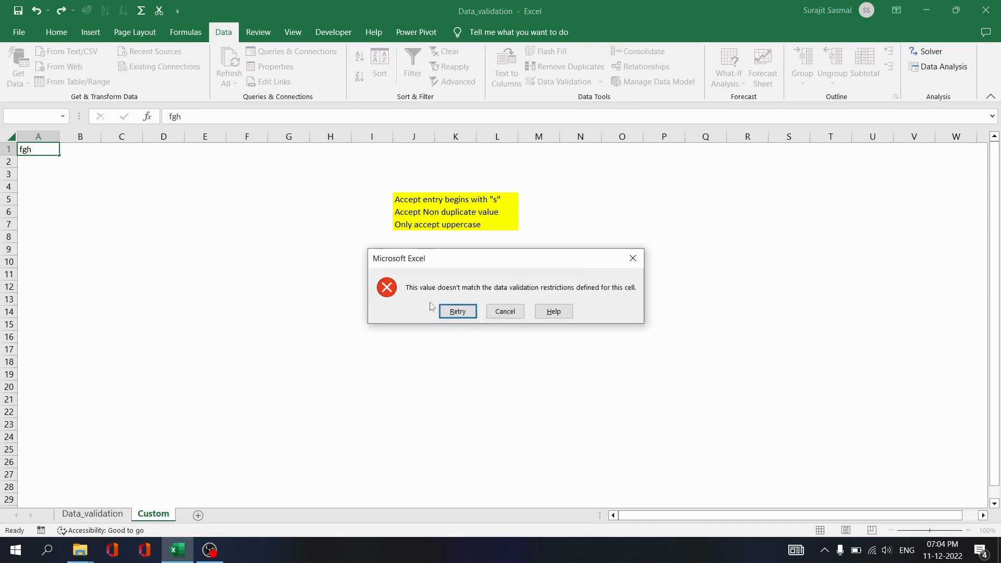
{"action": "left_click", "coordinate": [504, 312]}
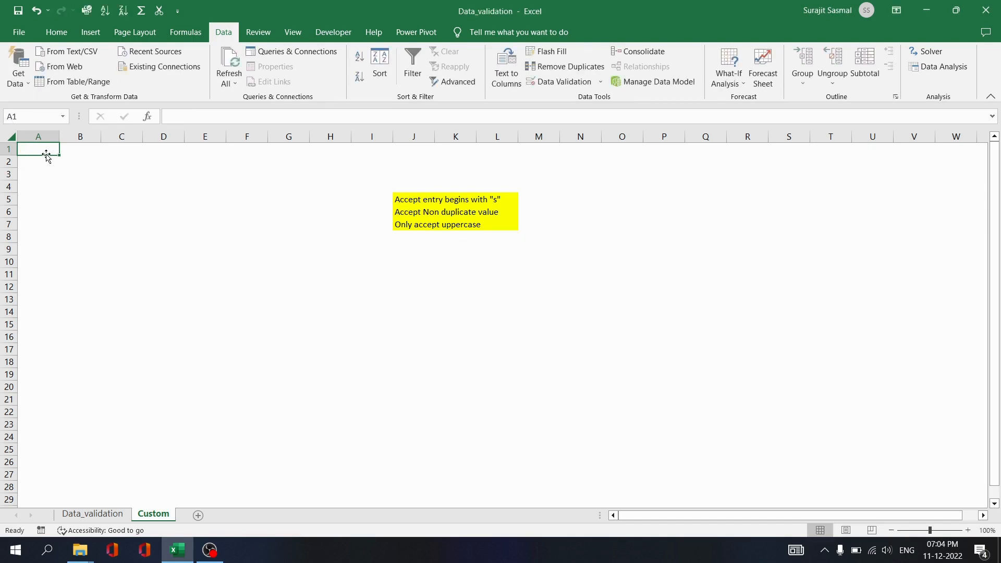
Enter a lowercase name beginning with s in A1 and verify it was accepted.
{"action": "type", "text": "surajit"}
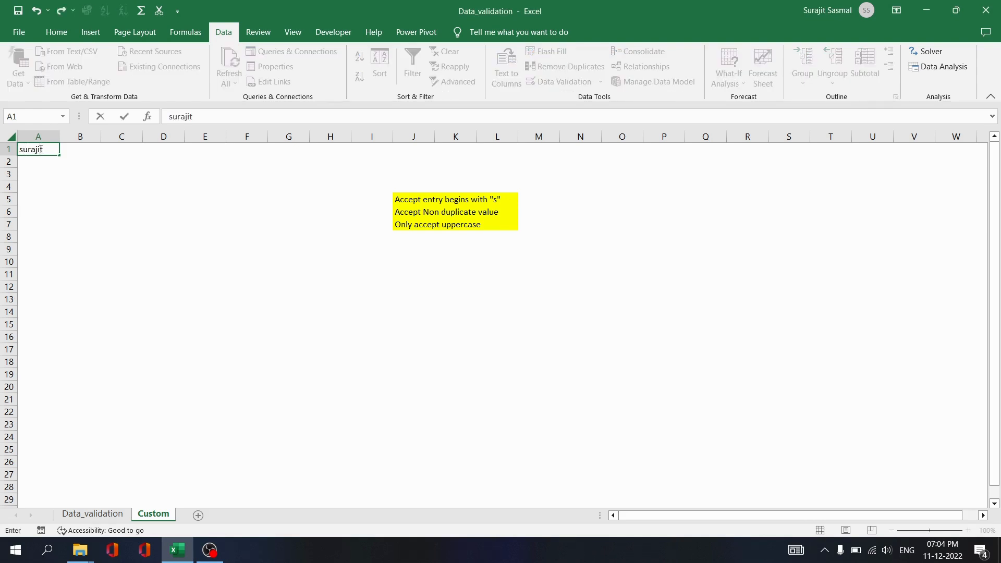
{"action": "key", "text": "Return"}
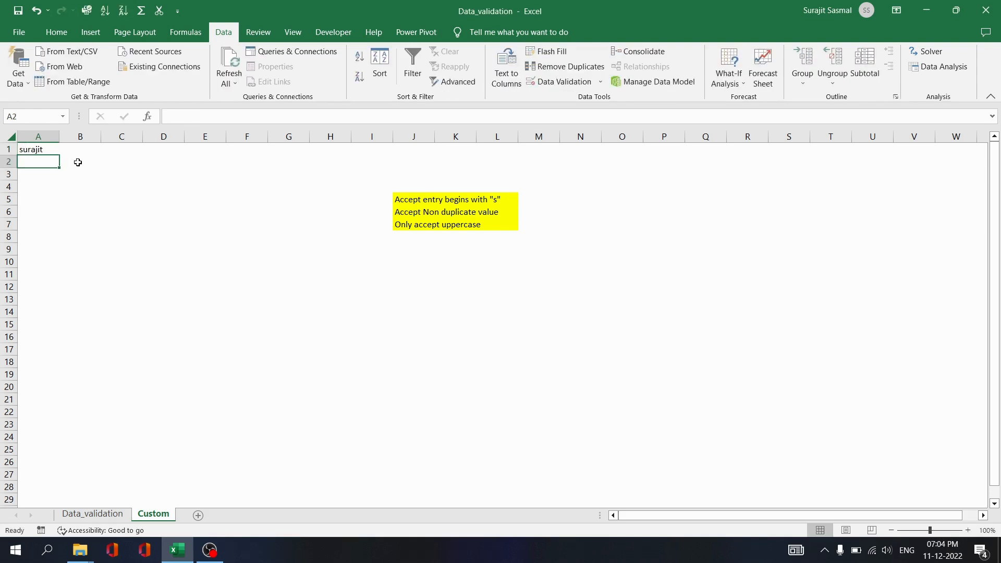
{"action": "left_click", "coordinate": [45, 149]}
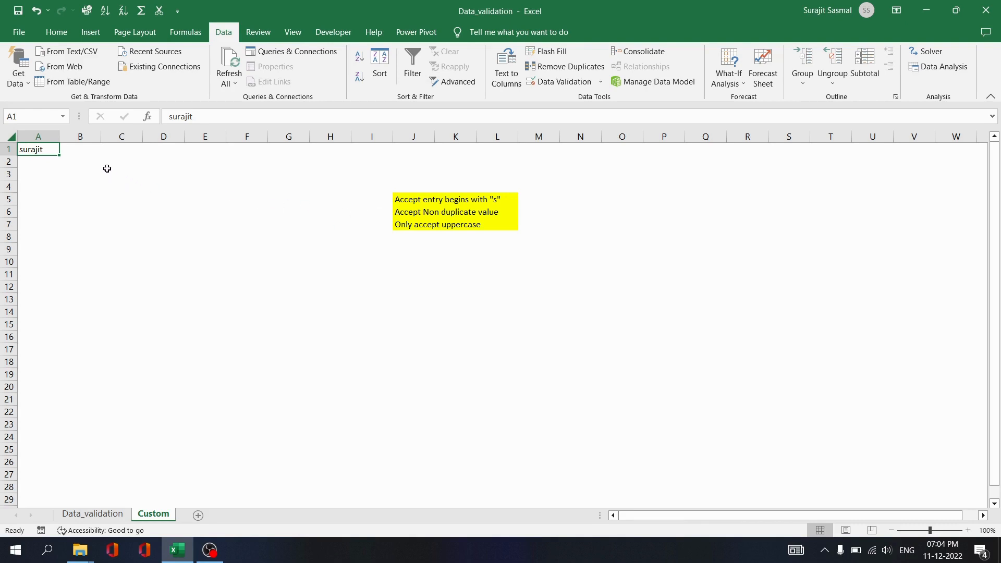
{"action": "left_click", "coordinate": [84, 149]}
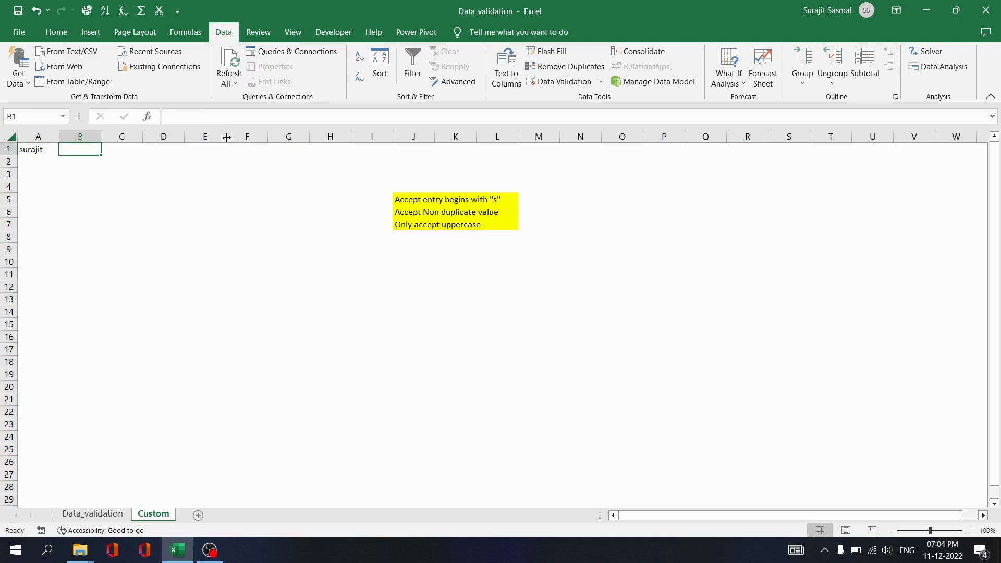
Give B1 the Custom rule =exact(B1,upper(B1)) and test it by entering ghj.
{"action": "left_click", "coordinate": [553, 81]}
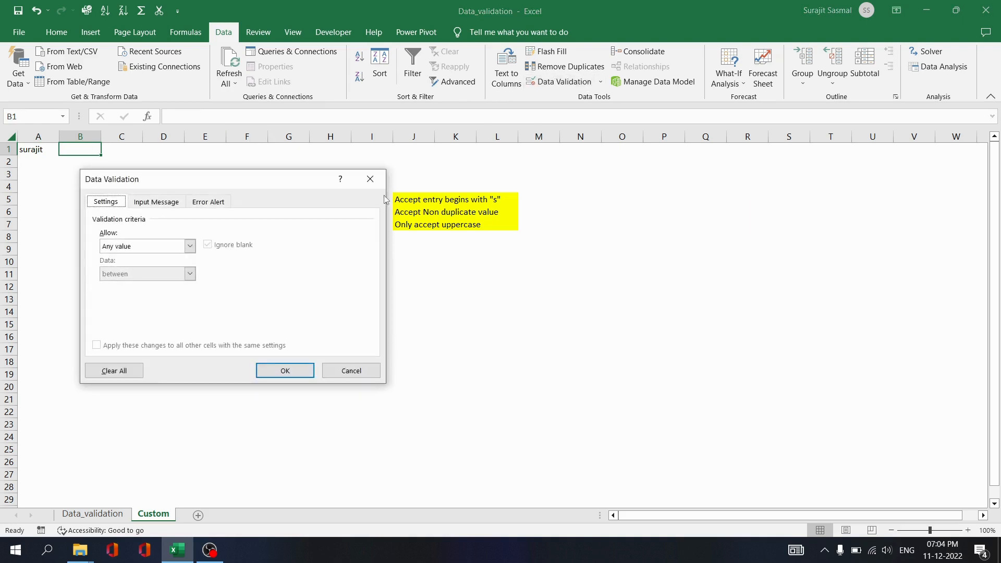
{"action": "left_click", "coordinate": [190, 246]}
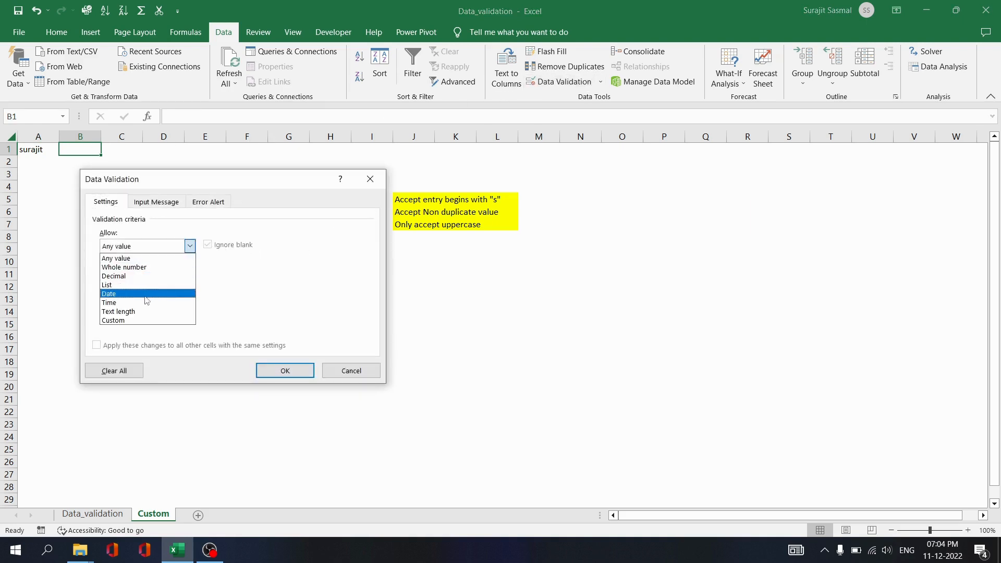
{"action": "left_click", "coordinate": [137, 320]}
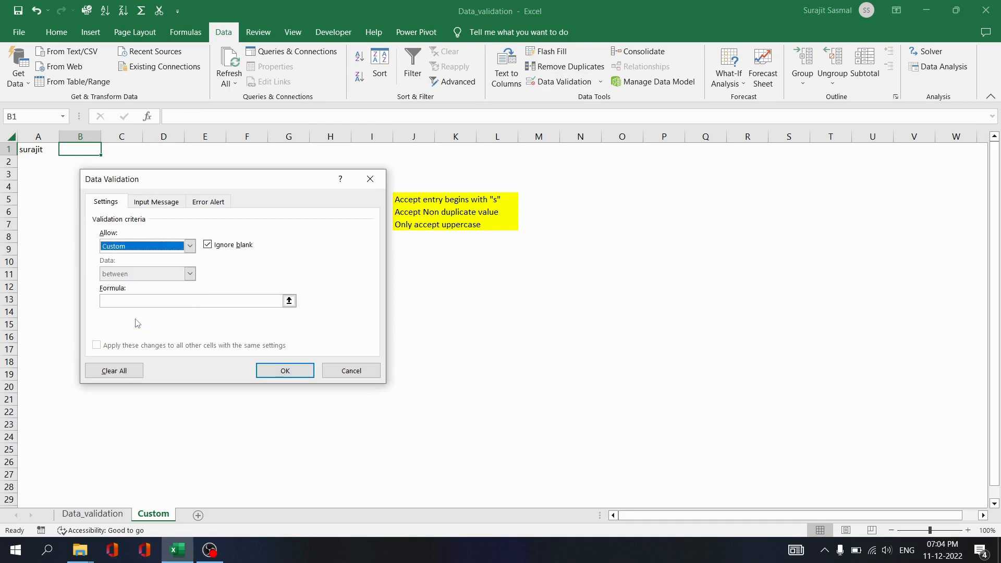
{"action": "left_click", "coordinate": [131, 301]}
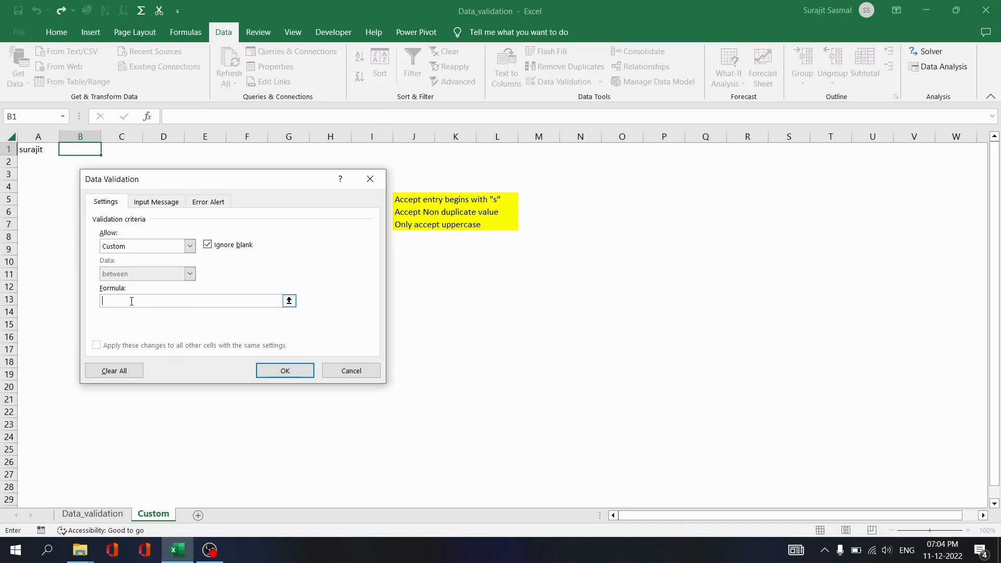
{"action": "type", "text": "=exact("}
{"action": "left_click", "coordinate": [81, 149]}
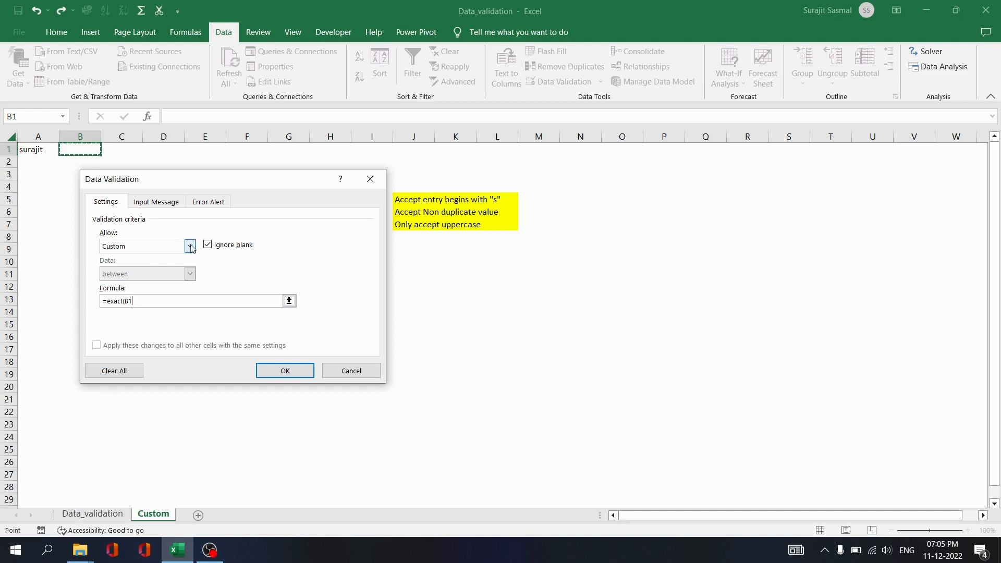
{"action": "type", "text": ",upper("}
{"action": "left_click", "coordinate": [81, 148]}
{"action": "type", "text": "))"}
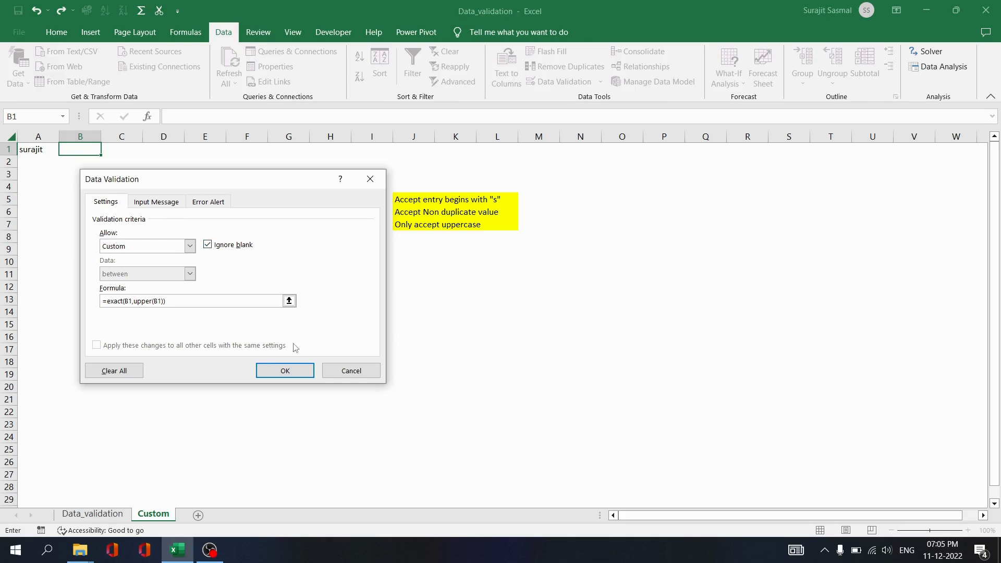
{"action": "left_click", "coordinate": [286, 371]}
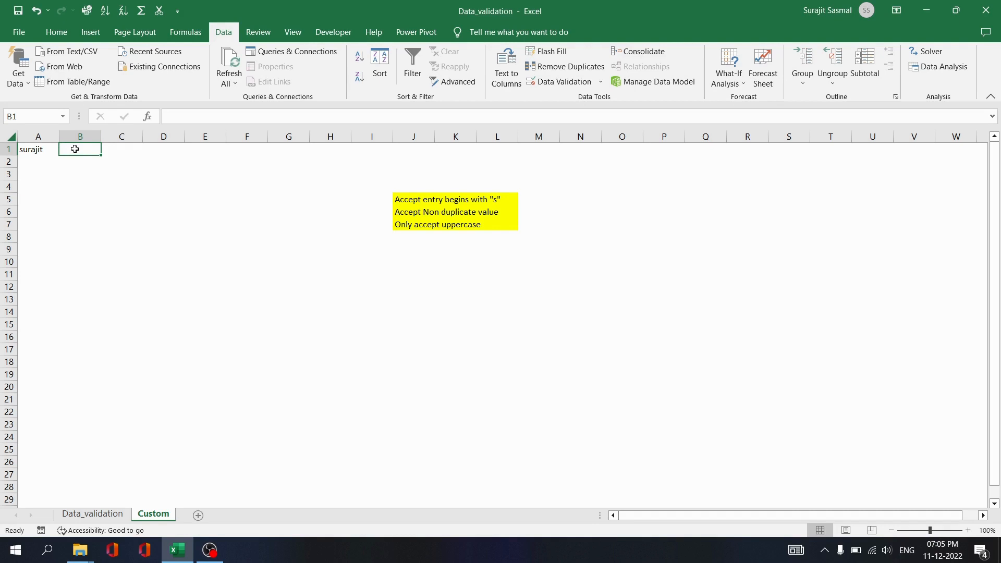
{"action": "type", "text": "ghj"}
{"action": "key", "text": "Return"}
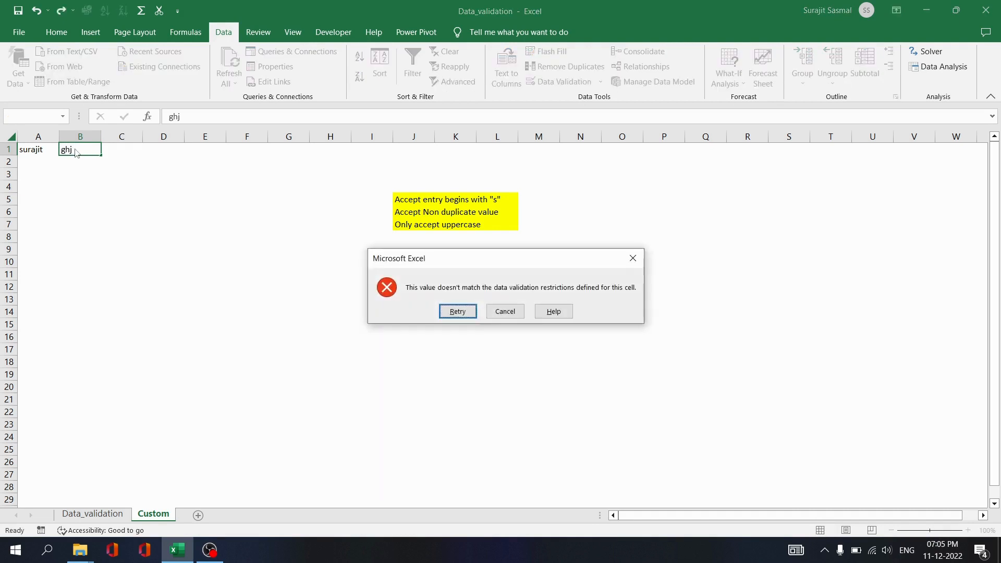
Cancel the rejected ghj and enter a name in all capitals in B1.
{"action": "left_click", "coordinate": [503, 311]}
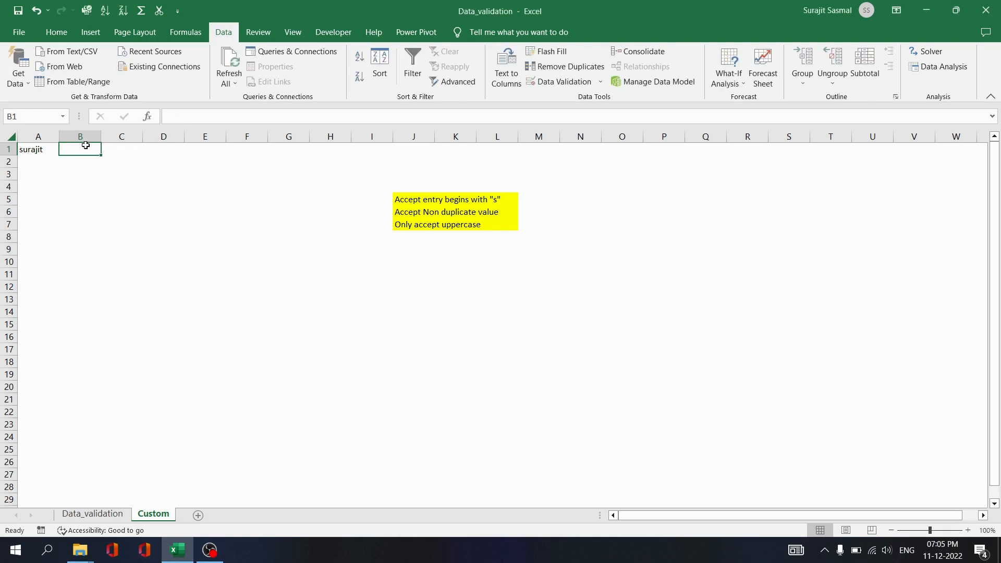
{"action": "type", "text": "SURAJIT"}
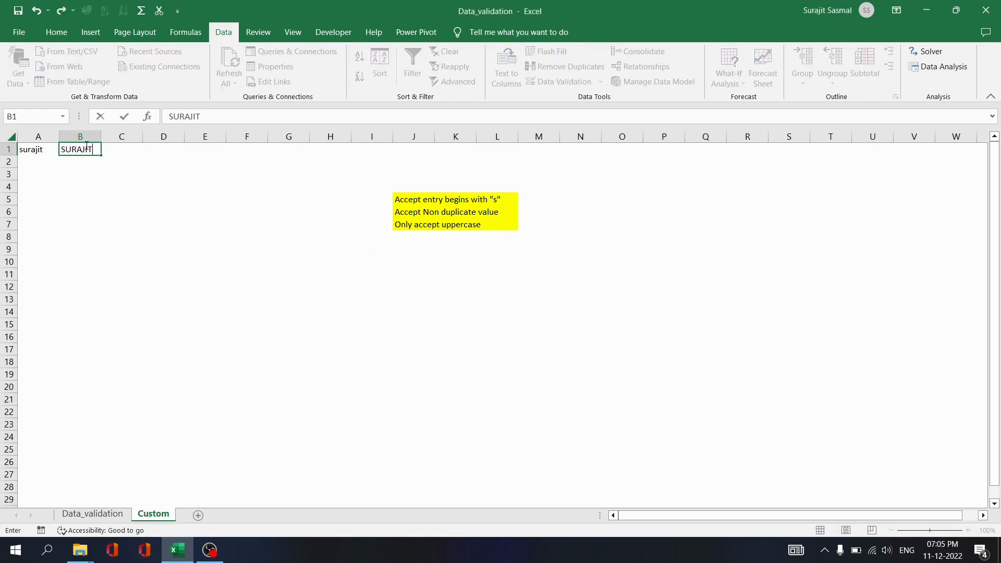
{"action": "key", "text": "Return"}
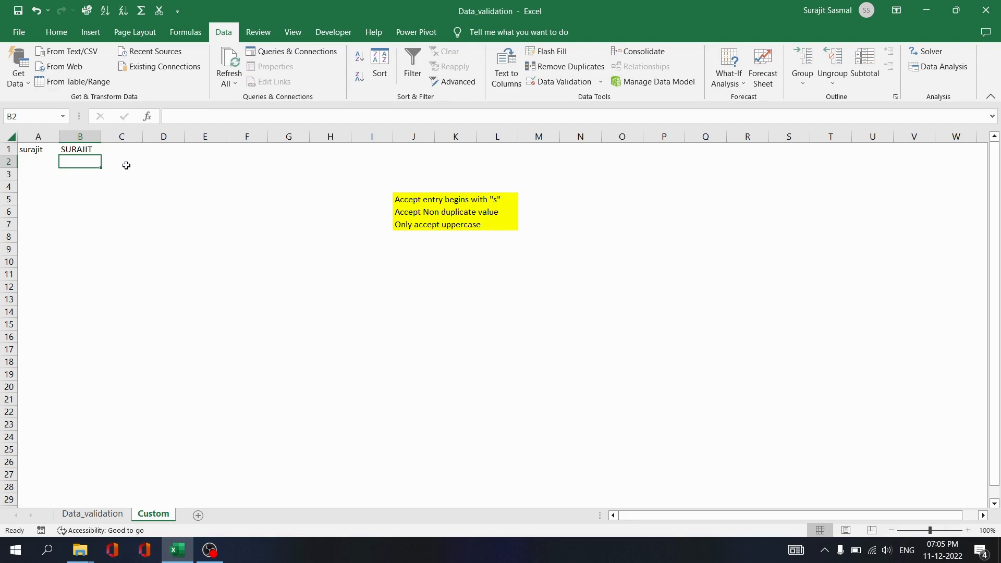
{"action": "left_click", "coordinate": [159, 179]}
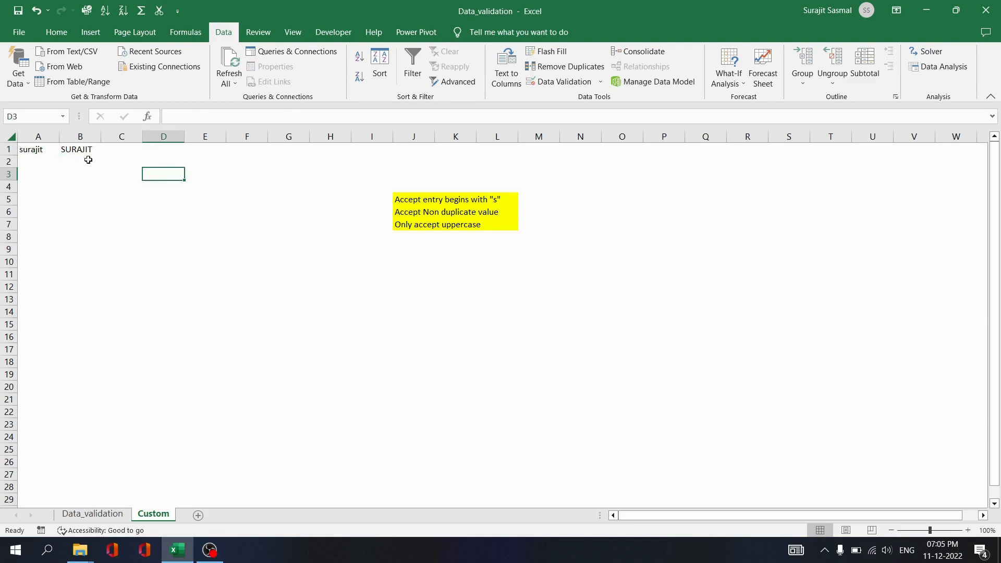
{"action": "left_click", "coordinate": [117, 148]}
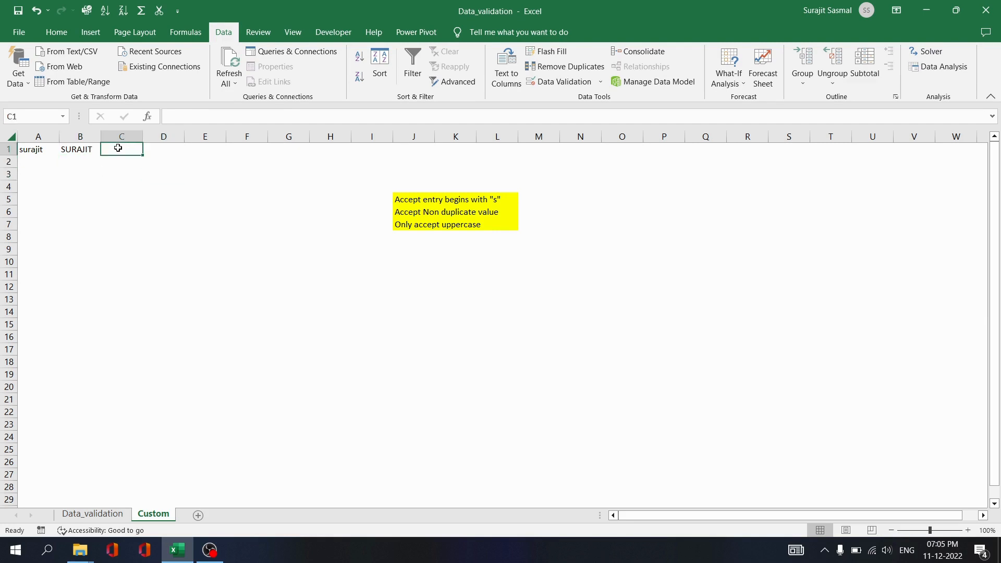